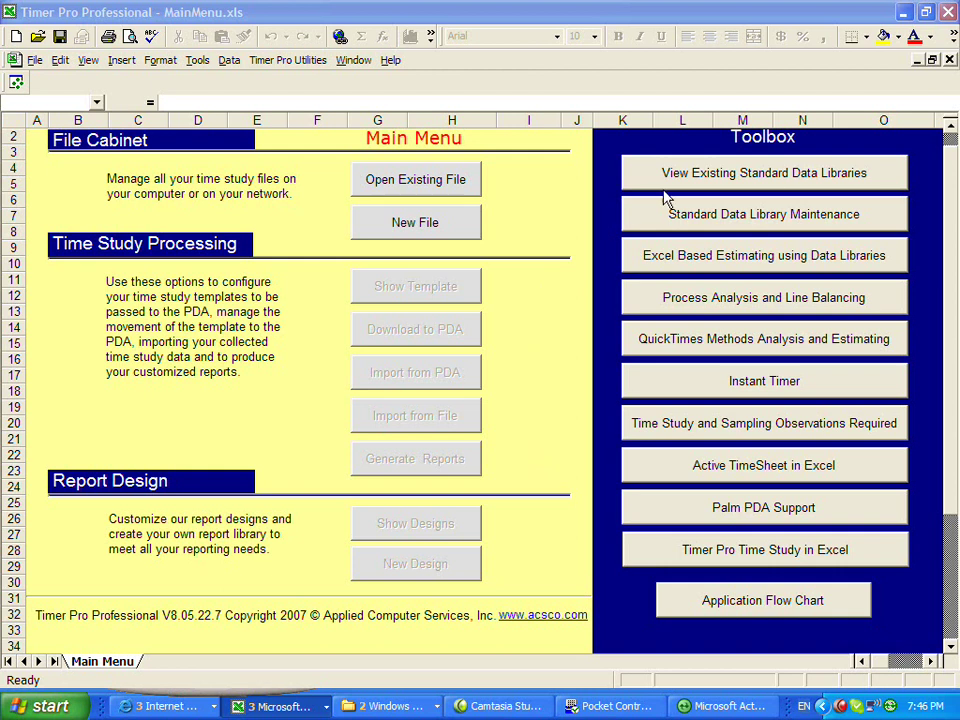
Open the existing standard data libraries viewer and switch it to the Electrical and Electronics library
{"action": "left_click", "coordinate": [716, 206]}
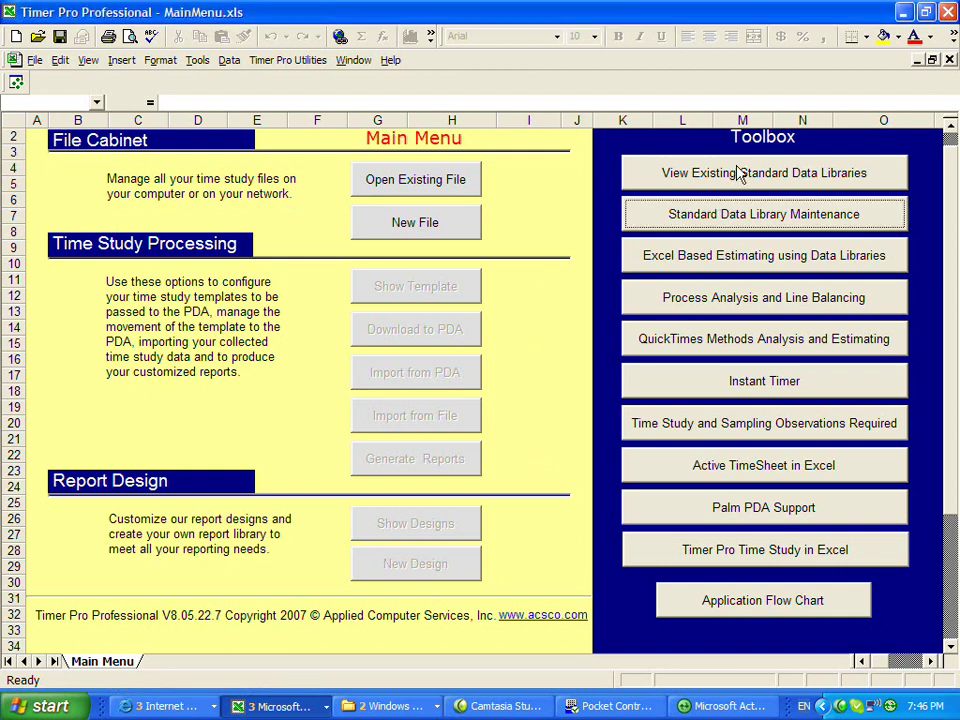
{"action": "left_click", "coordinate": [741, 173]}
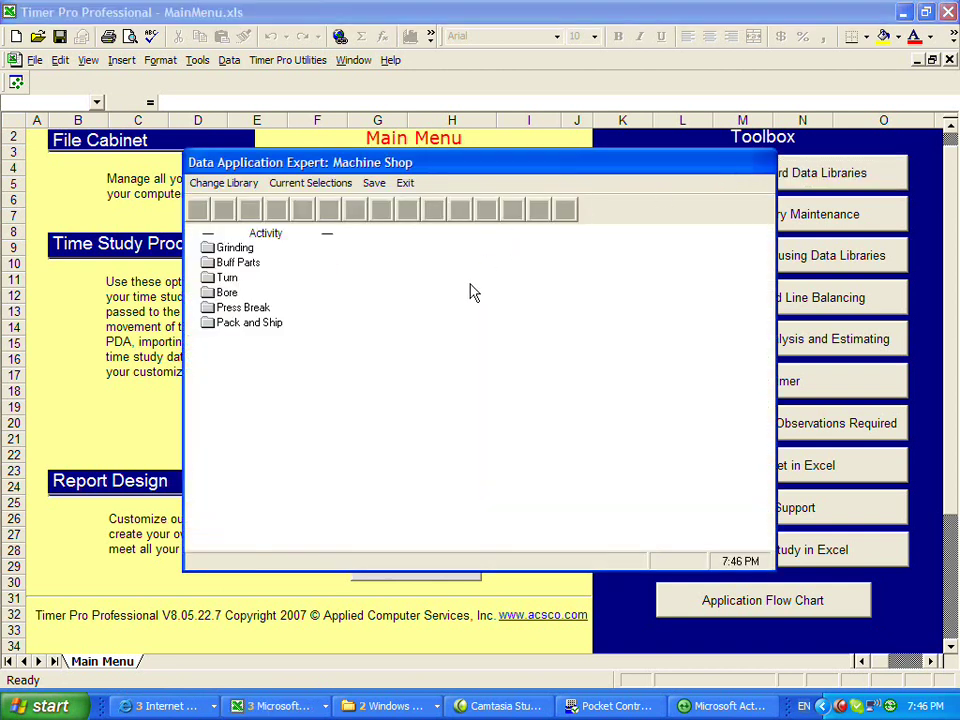
{"action": "left_click", "coordinate": [235, 184]}
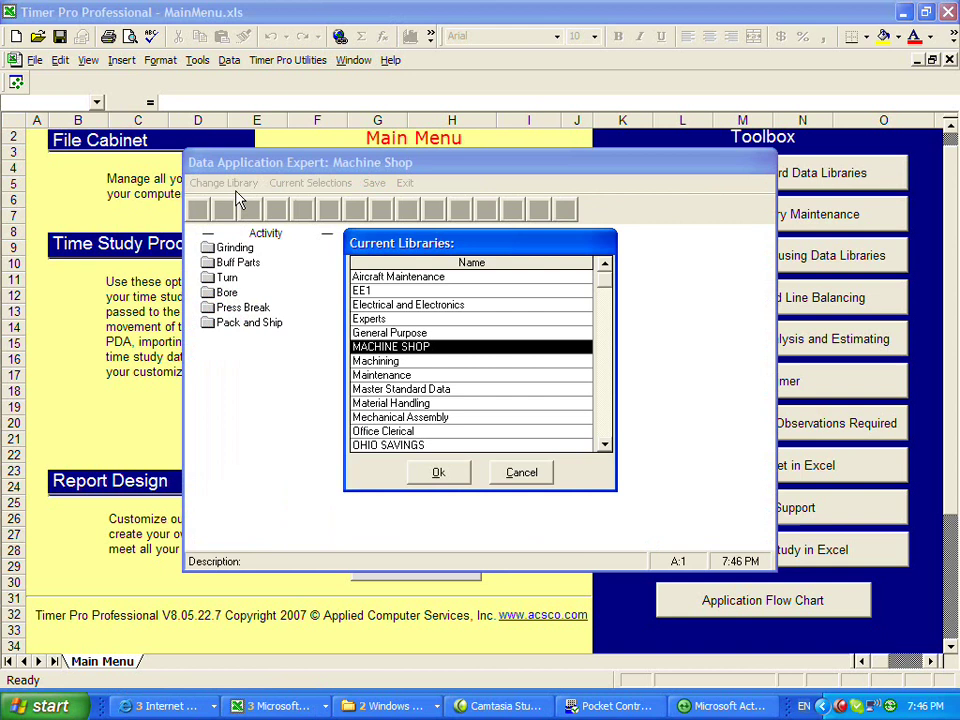
{"action": "left_click", "coordinate": [459, 306]}
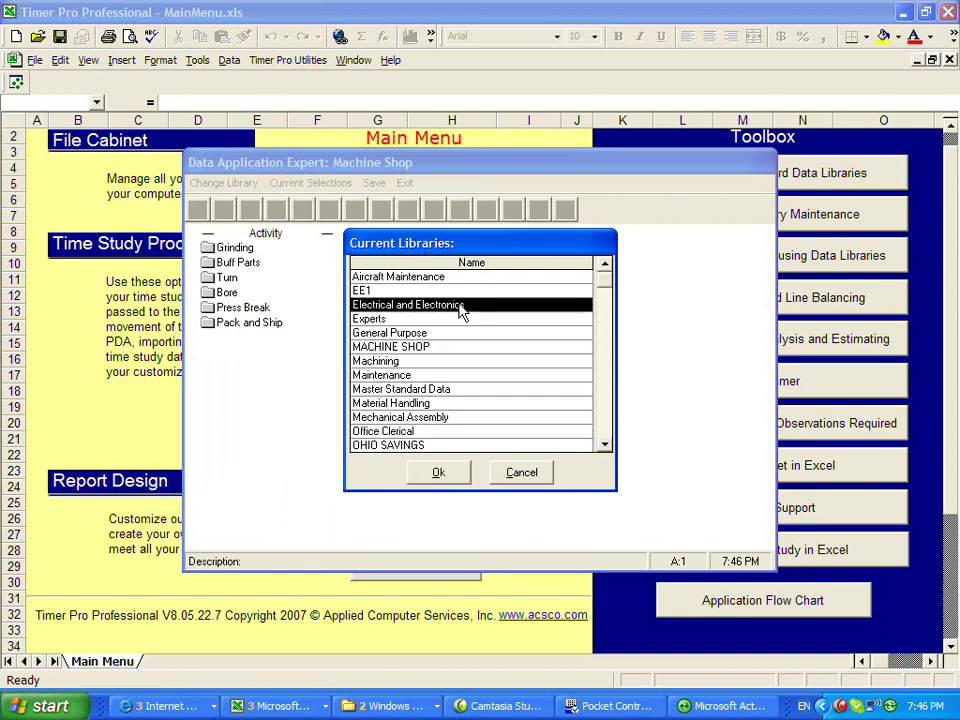
{"action": "left_click", "coordinate": [446, 474]}
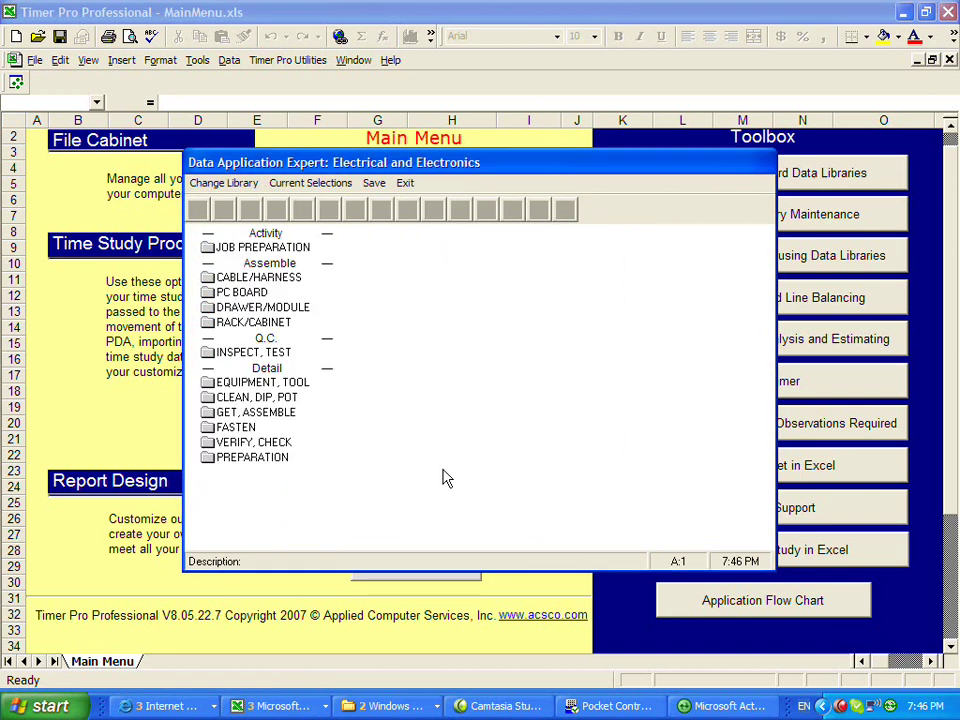
View the library detail of the CUT TO LENGTH element under CABLE/HARNESS, PREPARE WIRE, CUT && STRIP, and close it without adding it
{"action": "left_click", "coordinate": [243, 293]}
{"action": "left_click", "coordinate": [248, 278]}
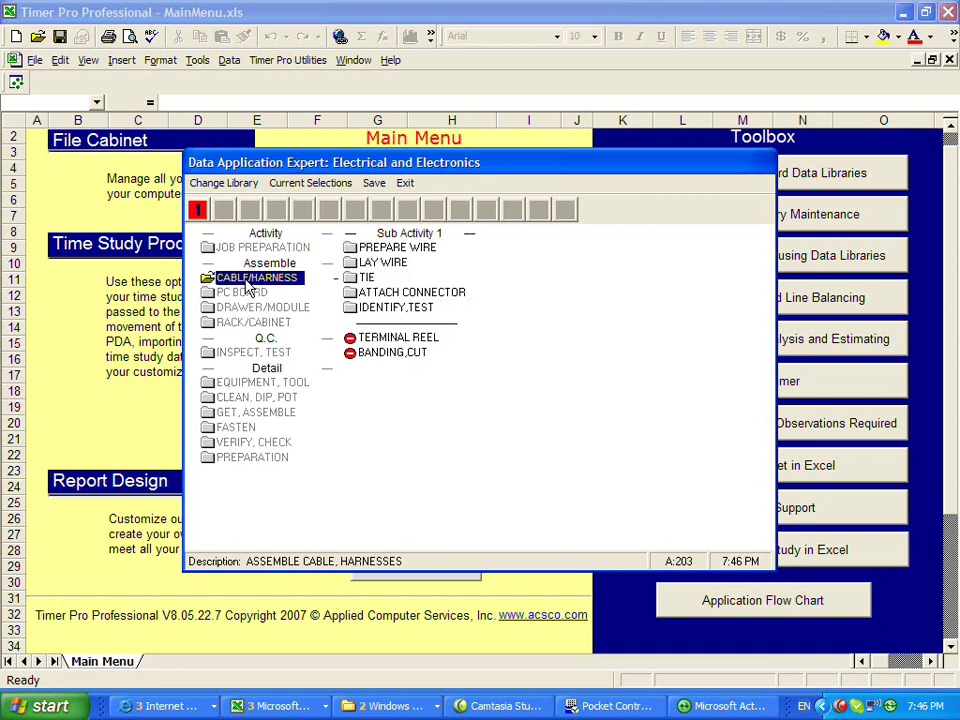
{"action": "left_click", "coordinate": [382, 263]}
{"action": "left_click", "coordinate": [388, 249]}
{"action": "left_click", "coordinate": [530, 248]}
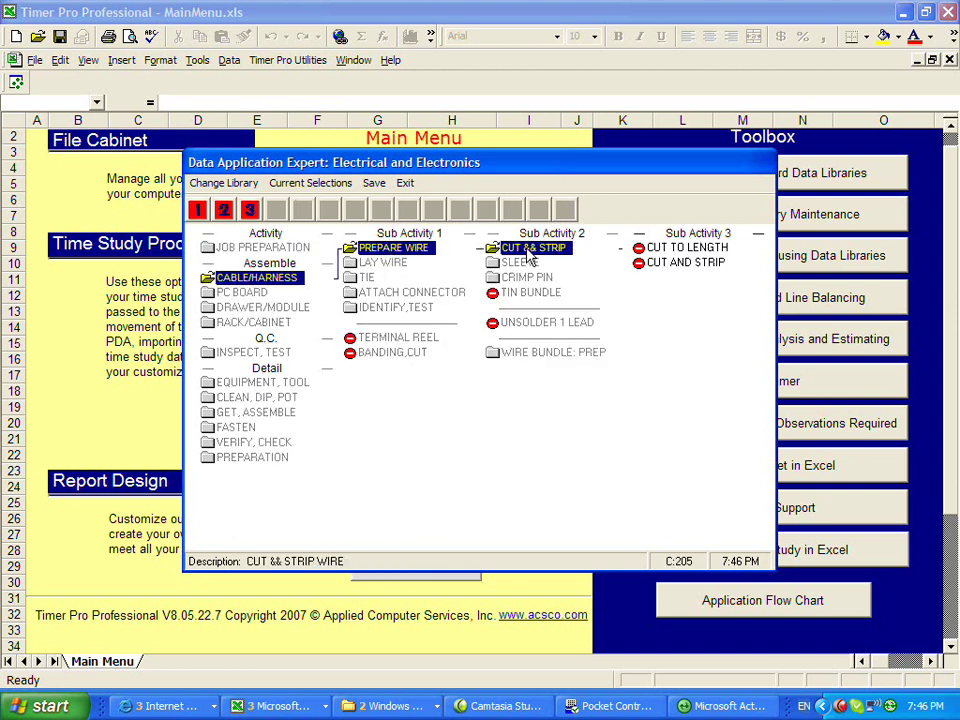
{"action": "double_click", "coordinate": [652, 248]}
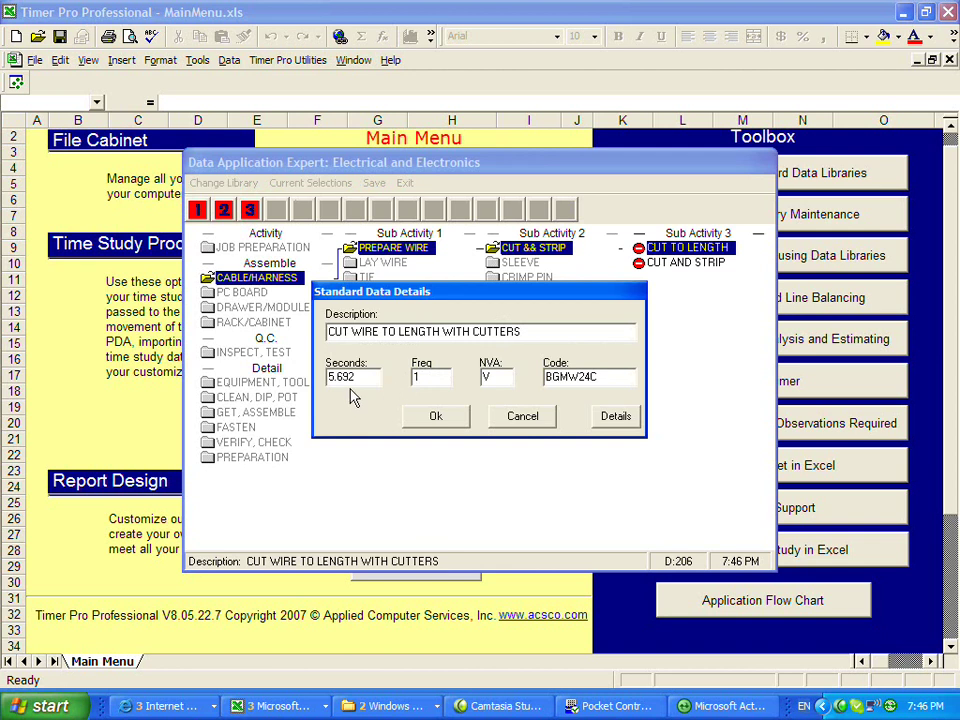
{"action": "left_click", "coordinate": [617, 416]}
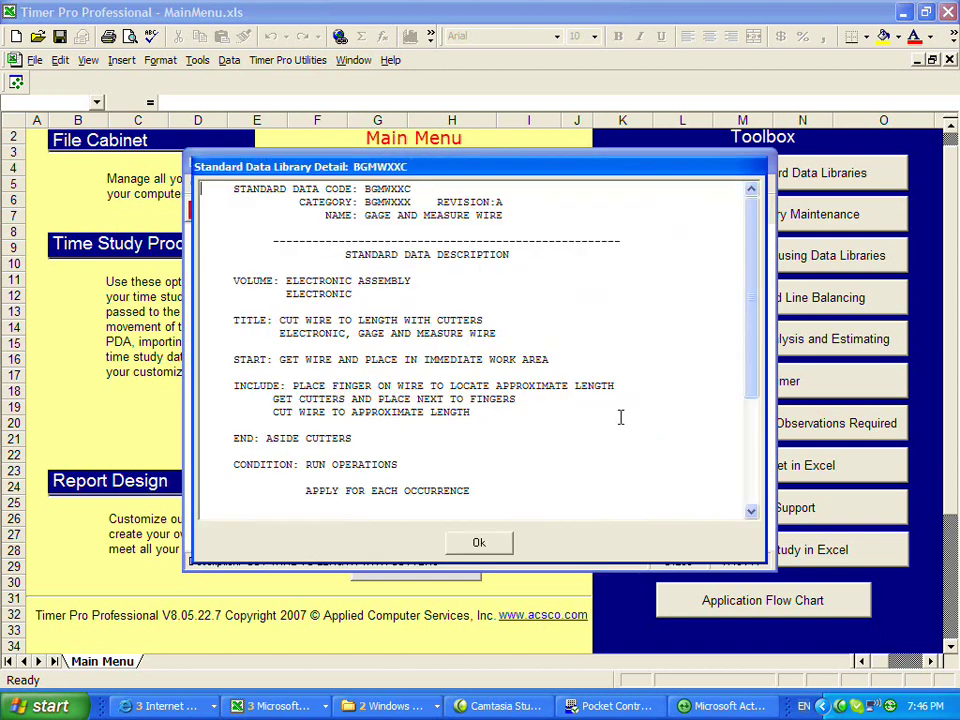
{"action": "left_click", "coordinate": [504, 543]}
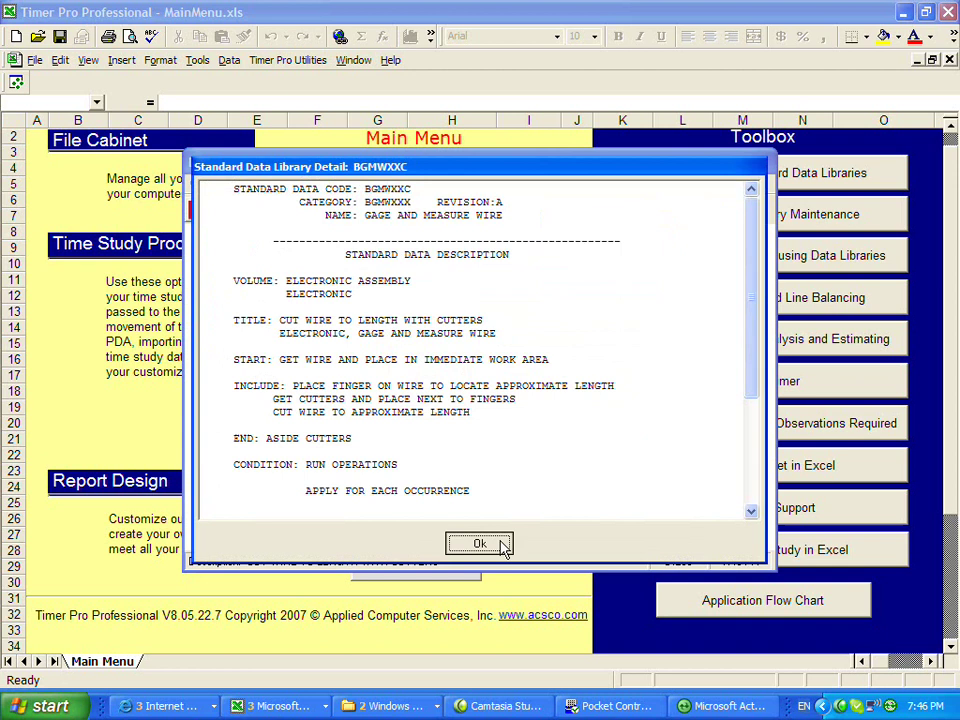
{"action": "left_click", "coordinate": [540, 418]}
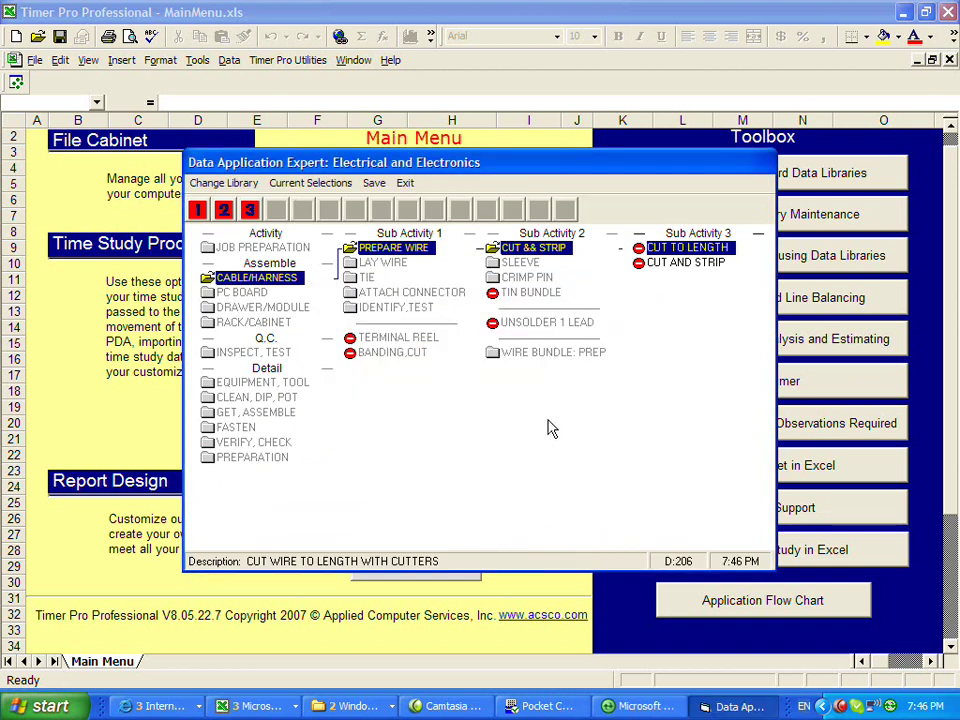
Add the SWAB COMPONENT element from PC BOARD, Thru Hole COMPONENT PREP, AXIAL COMPONENT, with a frequency of 1
{"action": "left_click", "coordinate": [262, 294]}
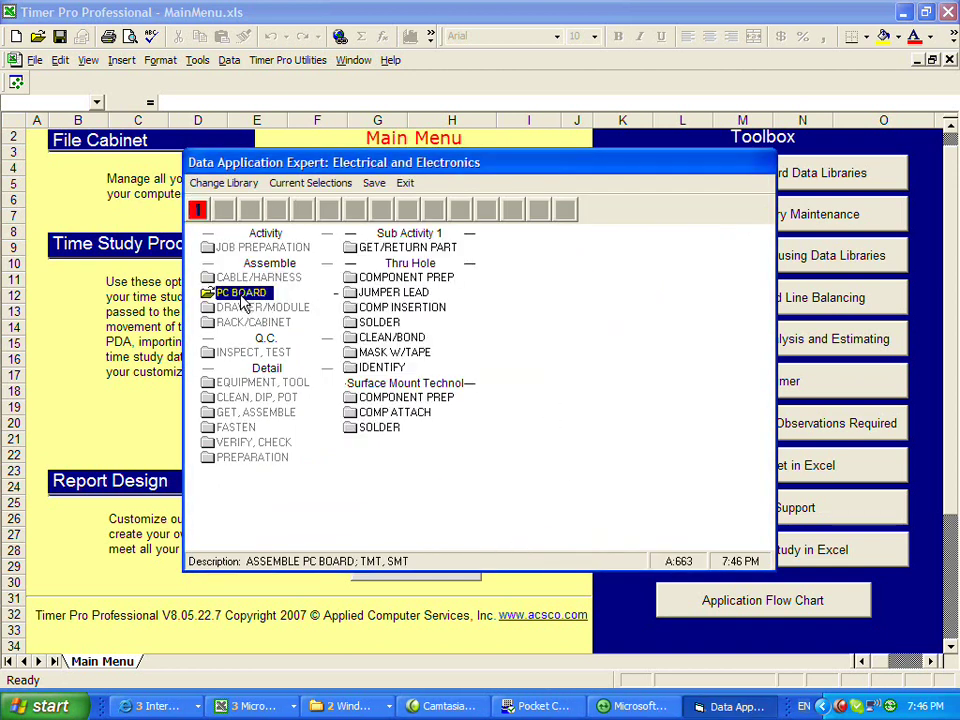
{"action": "left_click", "coordinate": [385, 279]}
{"action": "left_click", "coordinate": [510, 278]}
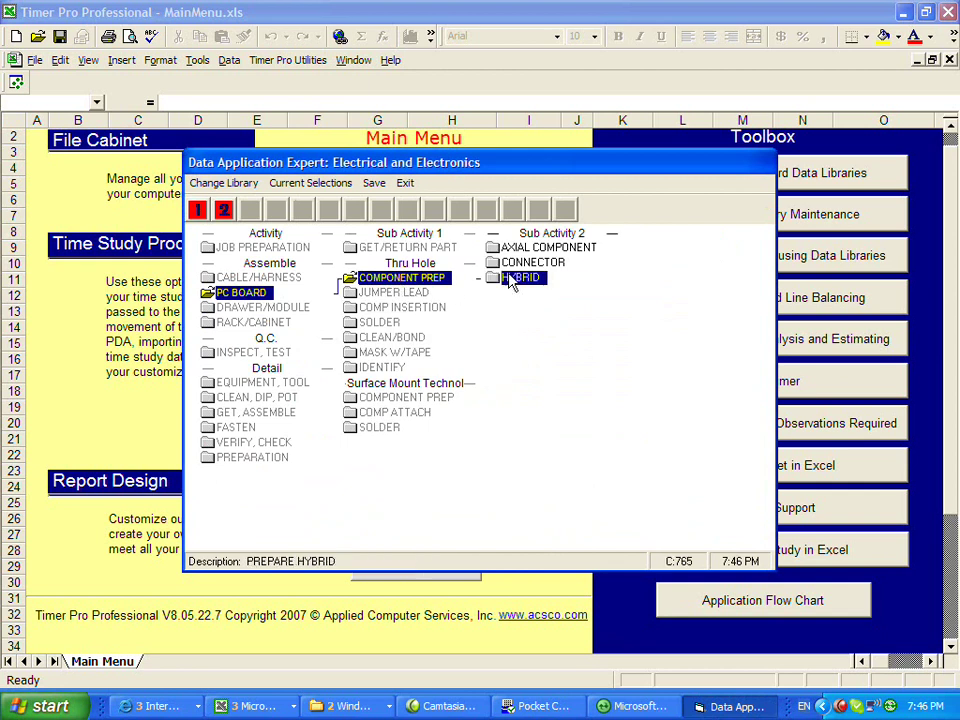
{"action": "left_click", "coordinate": [535, 250]}
{"action": "double_click", "coordinate": [695, 277]}
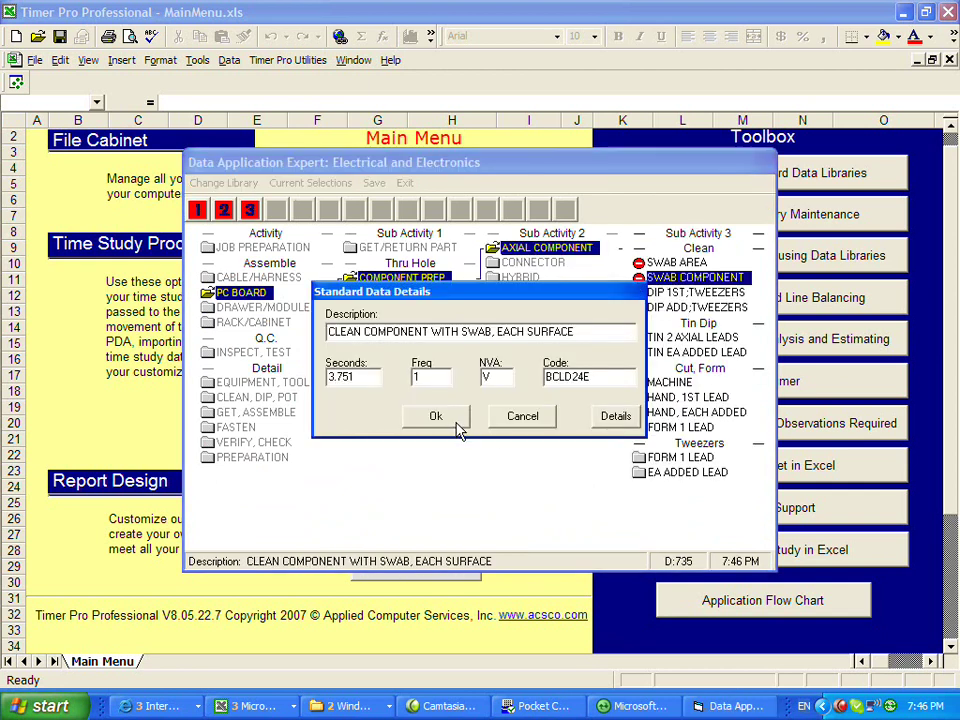
{"action": "left_click", "coordinate": [436, 417]}
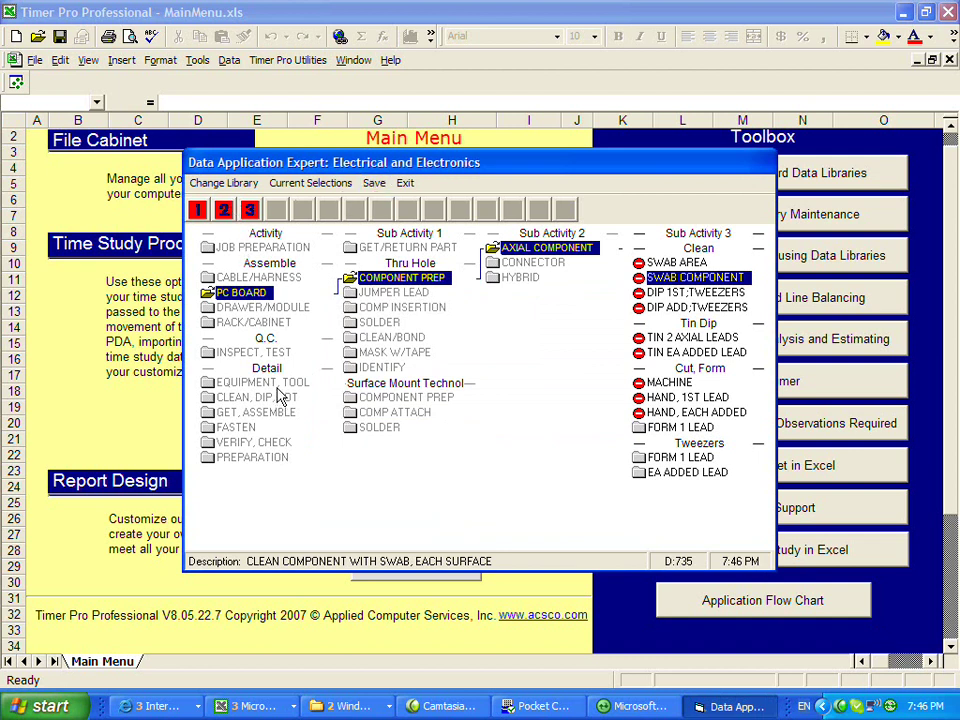
Browse the thru-hole SOLDER elements for AXIAL/CONNECTOR under PC BOARD
{"action": "left_click", "coordinate": [394, 292]}
{"action": "left_click", "coordinate": [379, 322]}
{"action": "left_click", "coordinate": [540, 264]}
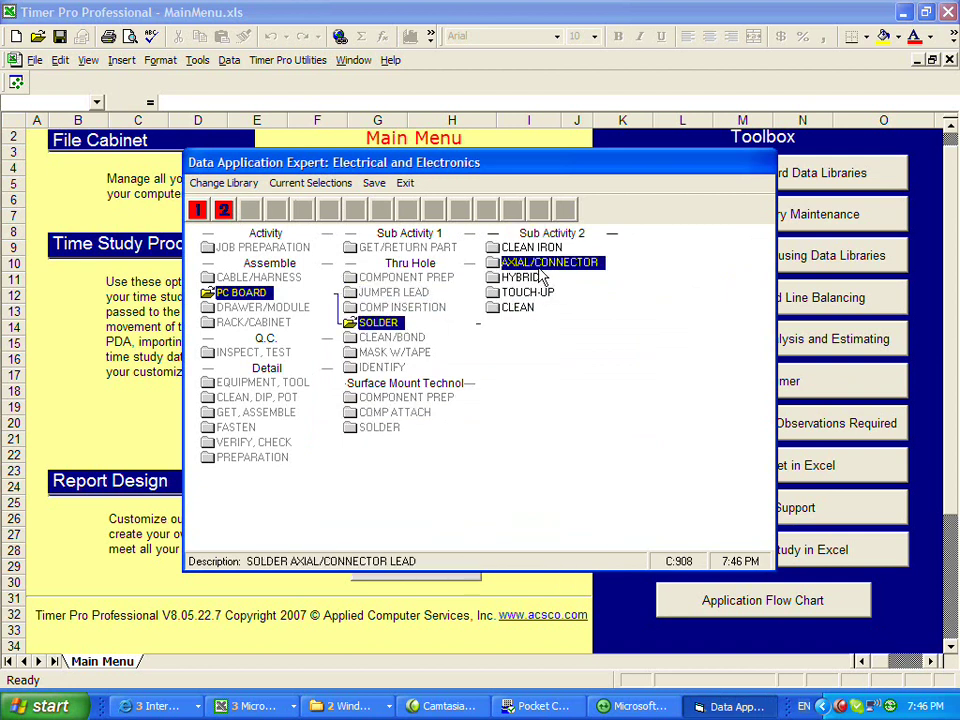
{"action": "left_click", "coordinate": [686, 399]}
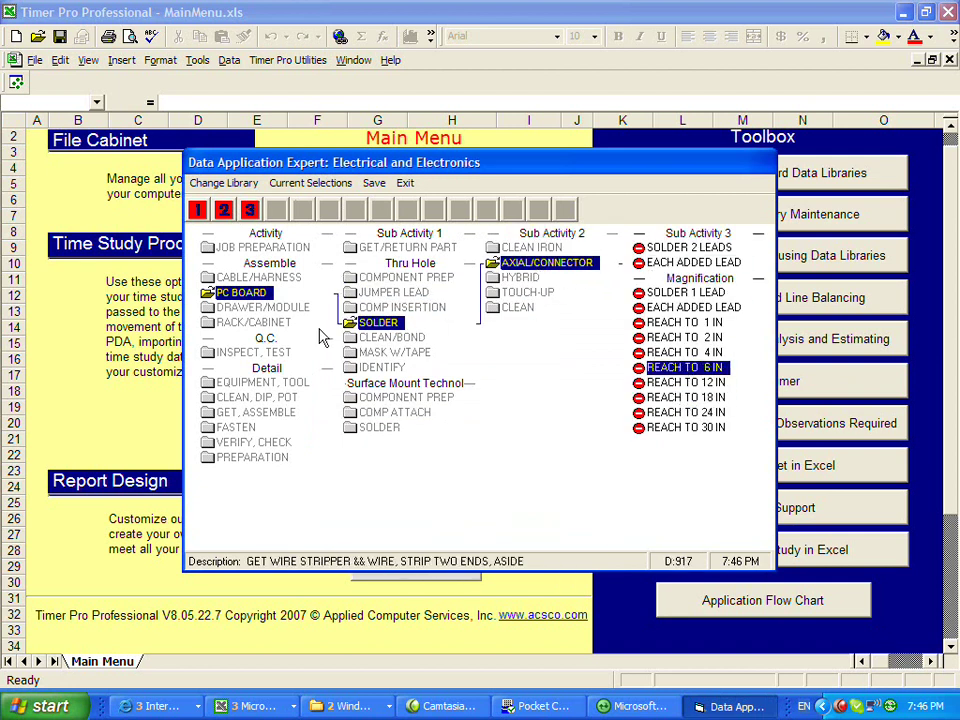
Browse the ELECTRICAL TEST elements, such as BATTERY and MOTOR, under INSPECT, TEST
{"action": "left_click", "coordinate": [252, 353]}
{"action": "left_click", "coordinate": [370, 295]}
{"action": "double_click", "coordinate": [528, 263]}
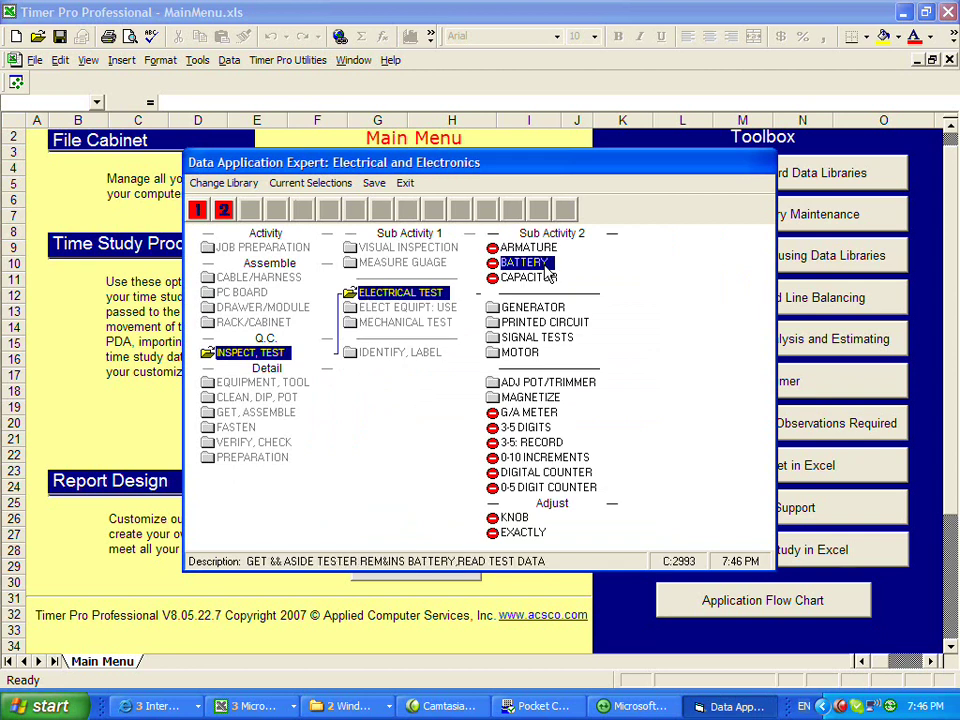
{"action": "left_click", "coordinate": [528, 416]}
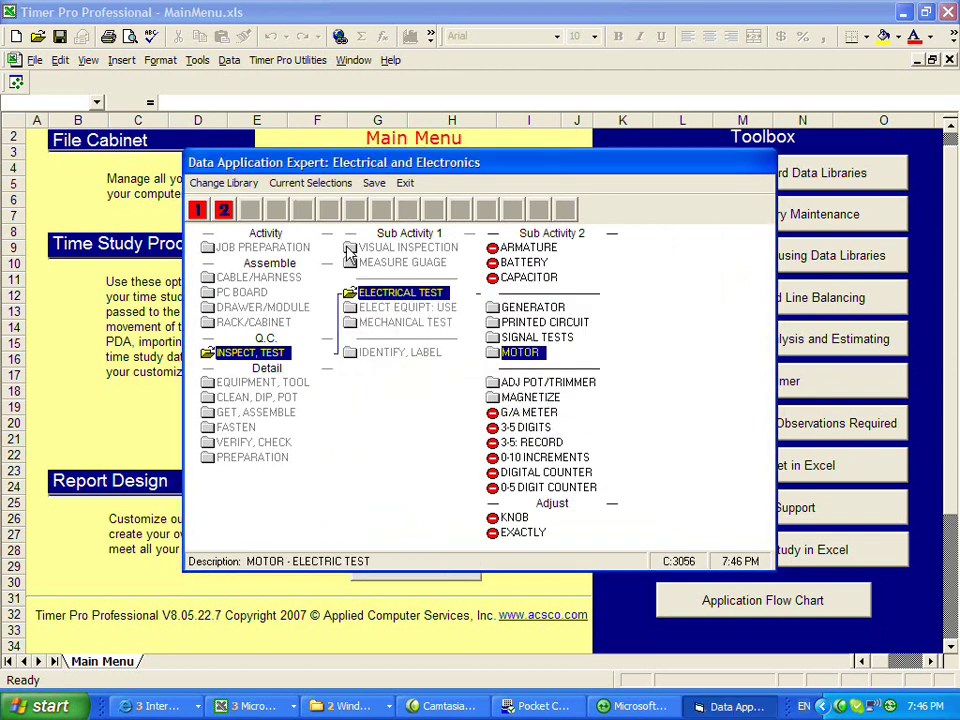
Switch the viewer to the Material Handling library
{"action": "left_click", "coordinate": [224, 183]}
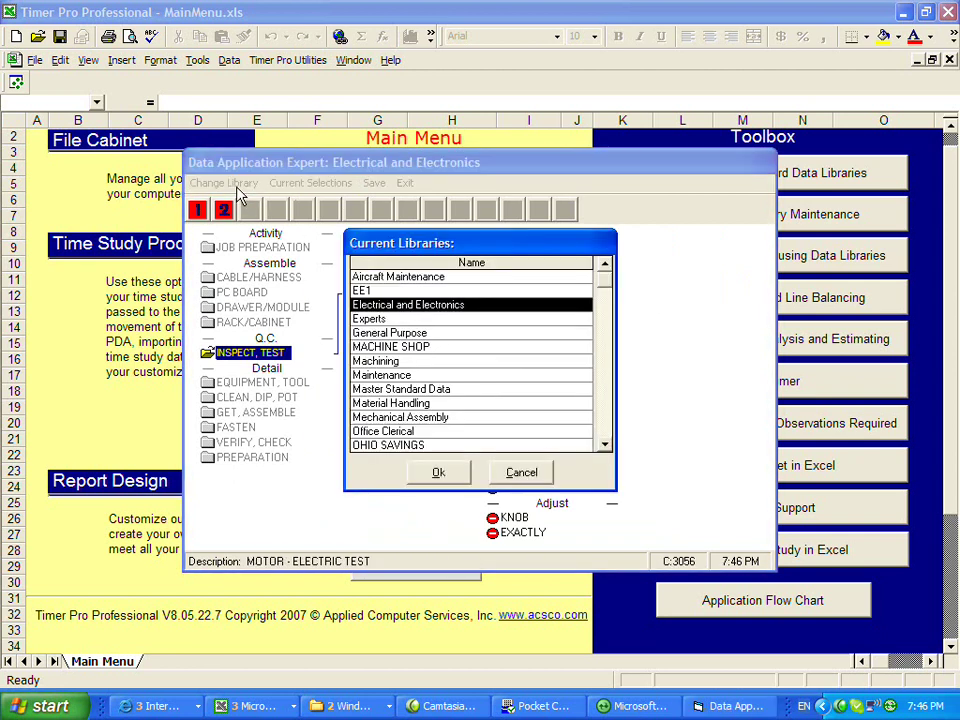
{"action": "left_click", "coordinate": [395, 404]}
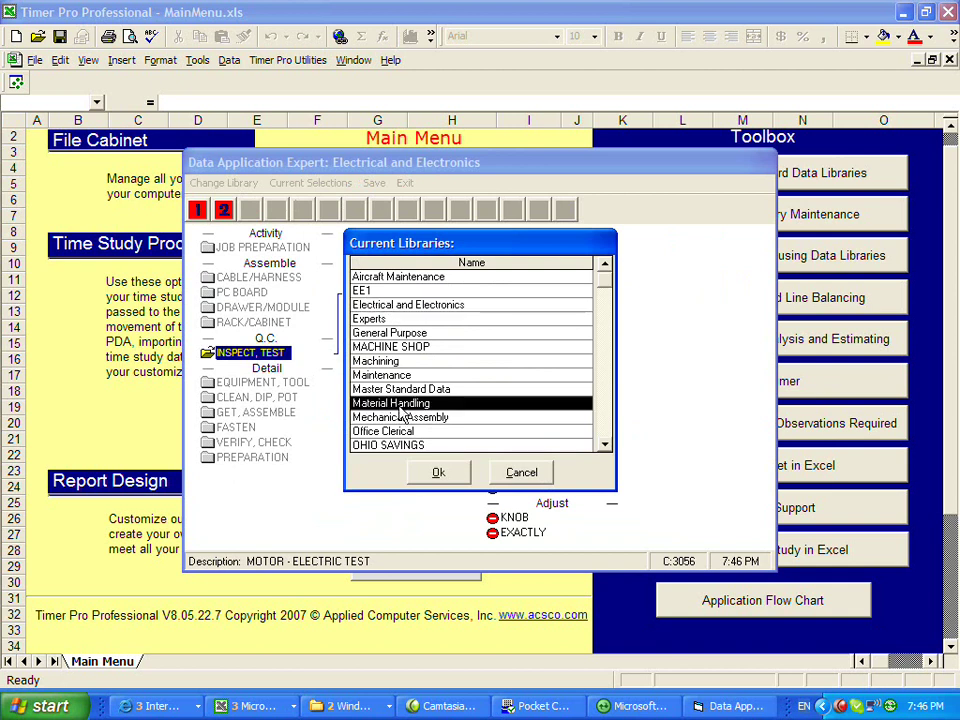
{"action": "left_click", "coordinate": [430, 474]}
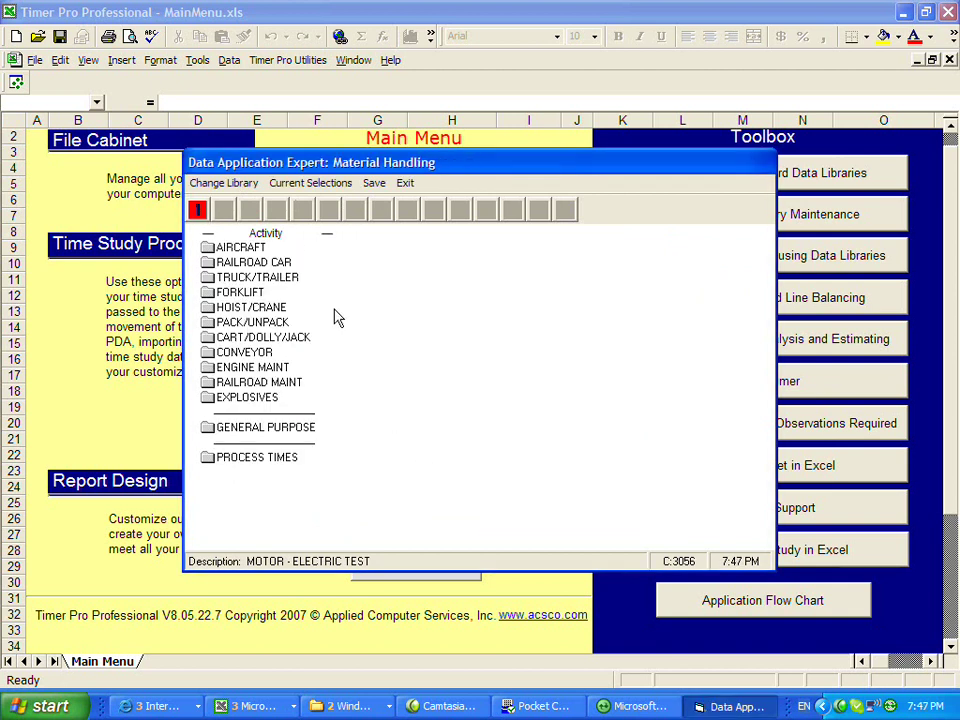
Review the detail of the UP 12",OUT 10FT element under FORKLIFT, PALLET HANDLING, PICK UP ONE, and add it with a frequency of 1
{"action": "left_click", "coordinate": [240, 292]}
{"action": "left_click", "coordinate": [404, 367]}
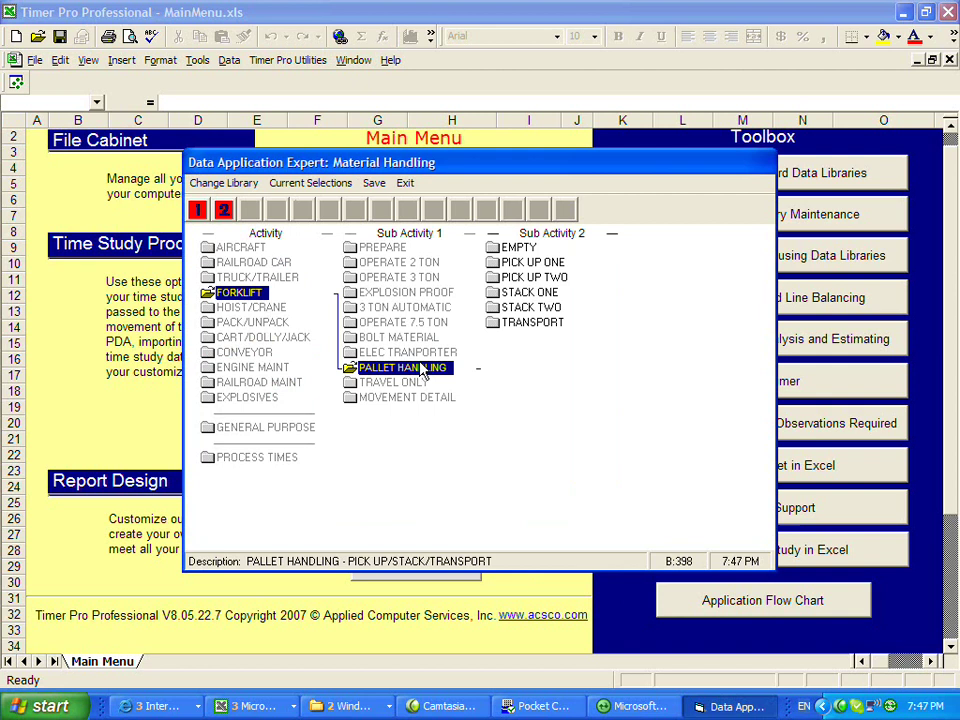
{"action": "left_click", "coordinate": [516, 264]}
{"action": "double_click", "coordinate": [660, 264]}
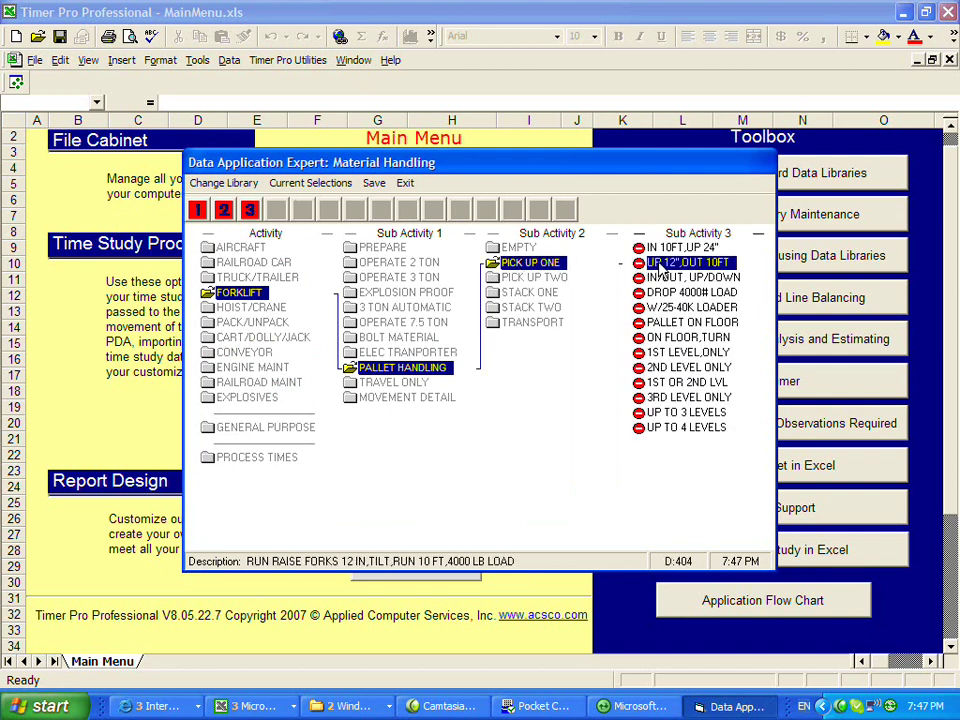
{"action": "left_click", "coordinate": [615, 415]}
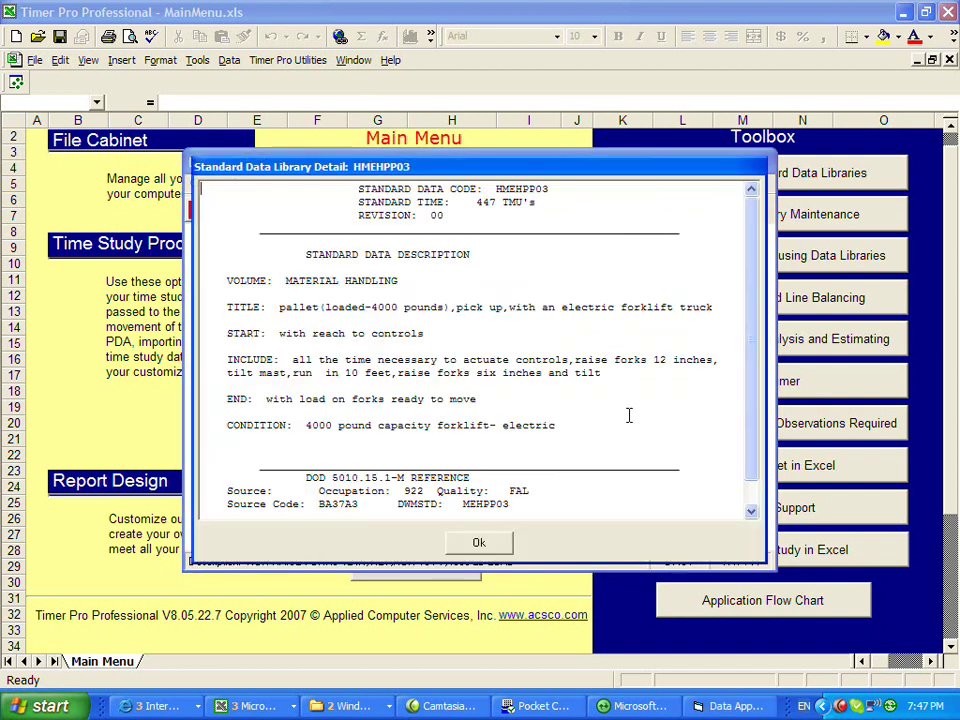
{"action": "left_click", "coordinate": [479, 547]}
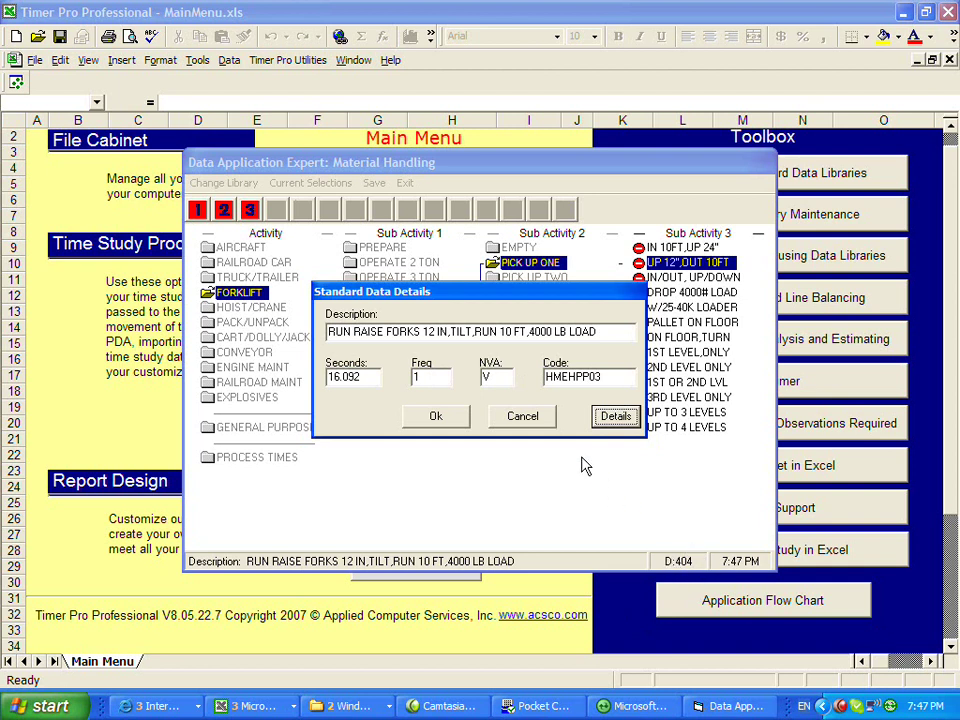
{"action": "left_click", "coordinate": [448, 420]}
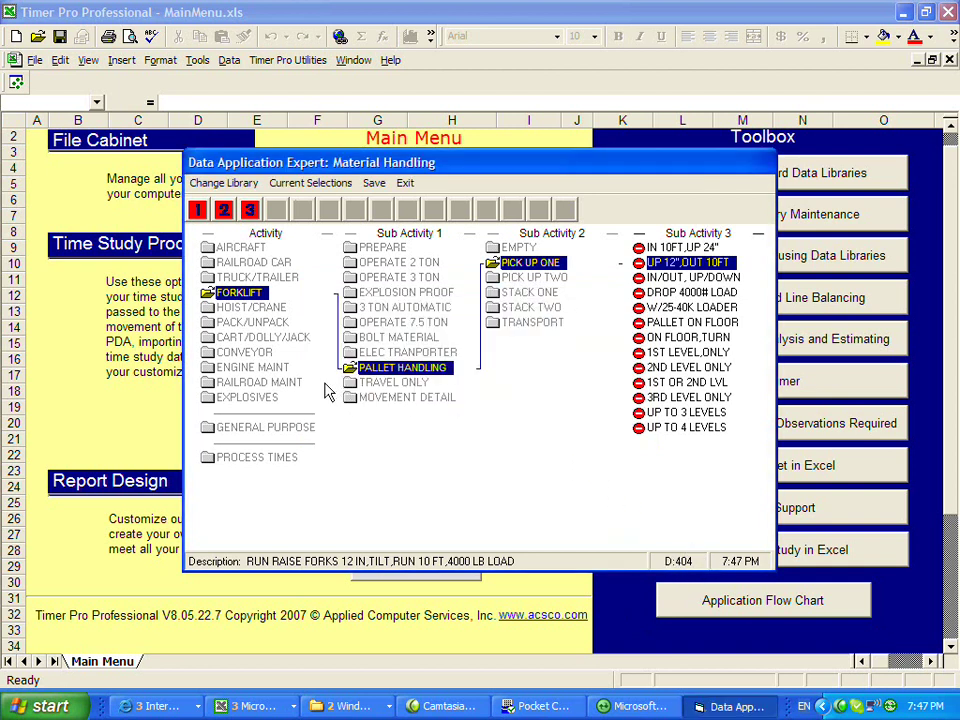
View the detail of the SET PAPER LINER element under PACK/UNPACK, CONTAINER HNDLG, PACKING MTERIAL, and close it without adding it
{"action": "left_click", "coordinate": [251, 325]}
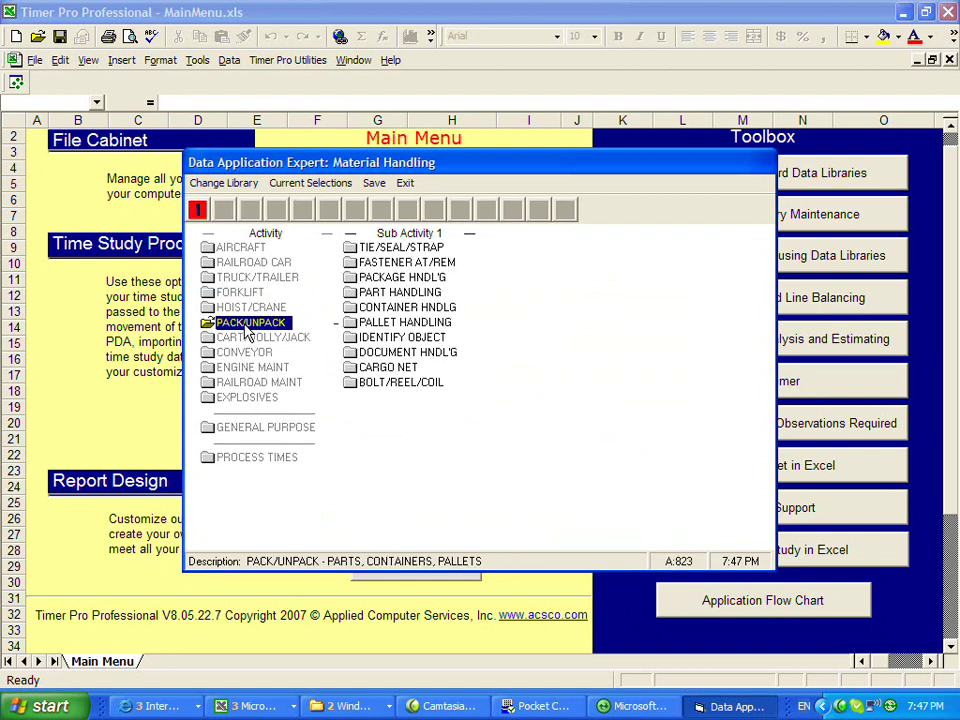
{"action": "left_click", "coordinate": [402, 307]}
{"action": "left_click", "coordinate": [552, 264]}
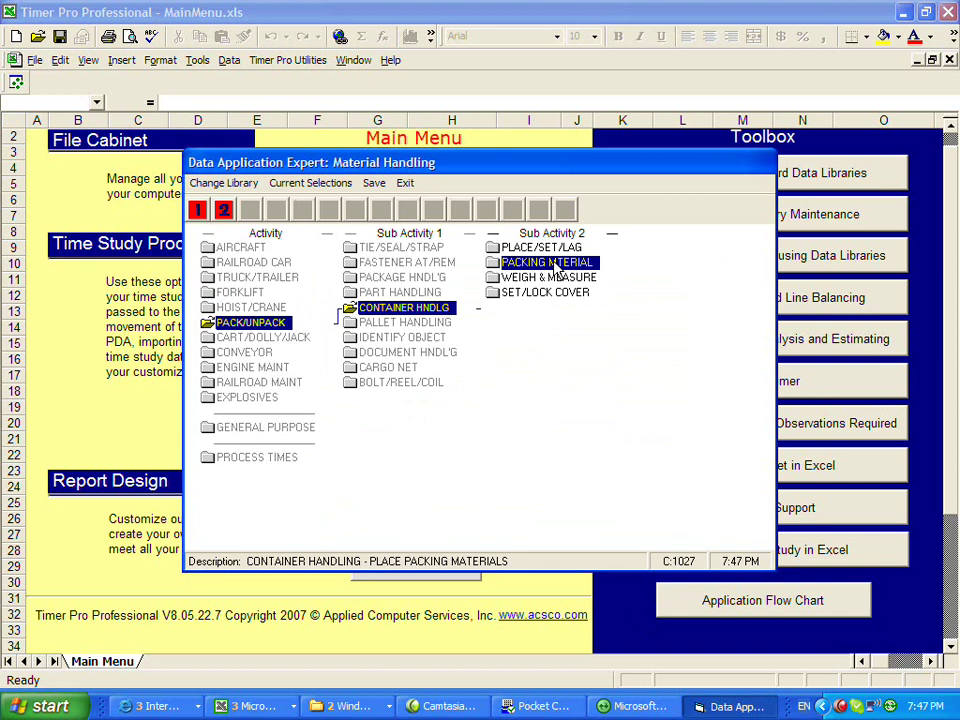
{"action": "double_click", "coordinate": [680, 263]}
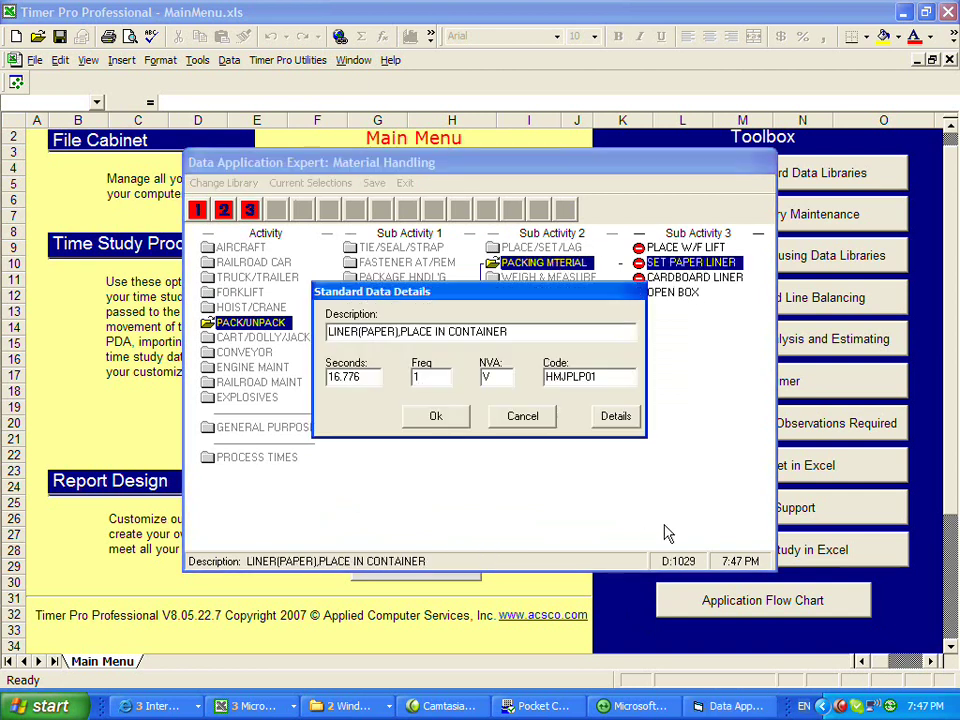
{"action": "left_click", "coordinate": [620, 418]}
{"action": "left_click", "coordinate": [510, 549]}
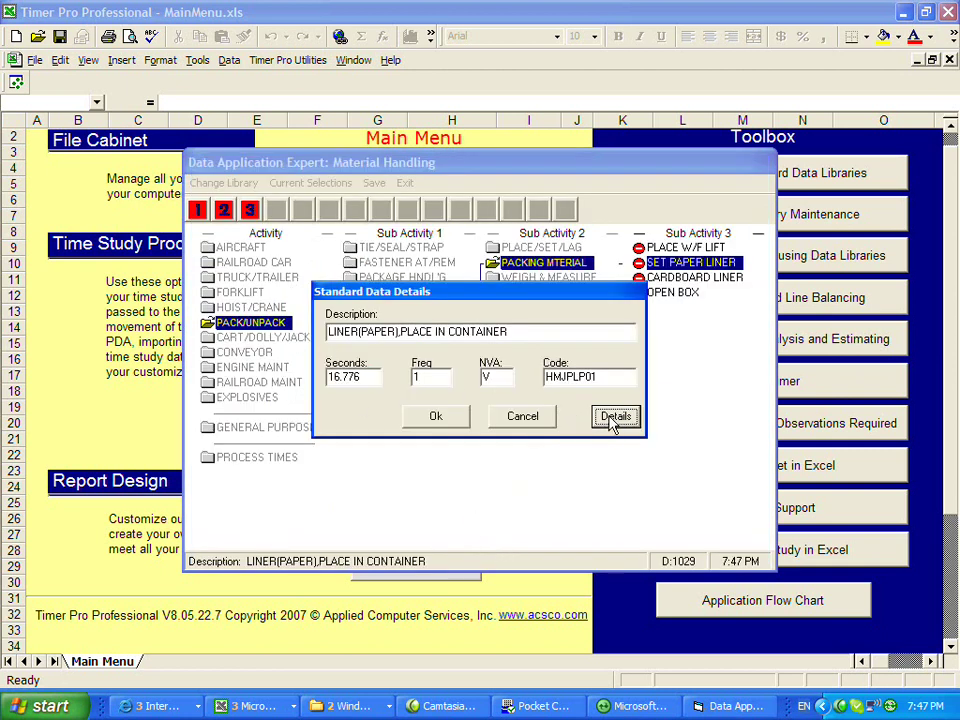
{"action": "left_click", "coordinate": [543, 417]}
Switch the viewer to the Mechanical Assembly library
{"action": "left_click", "coordinate": [224, 185]}
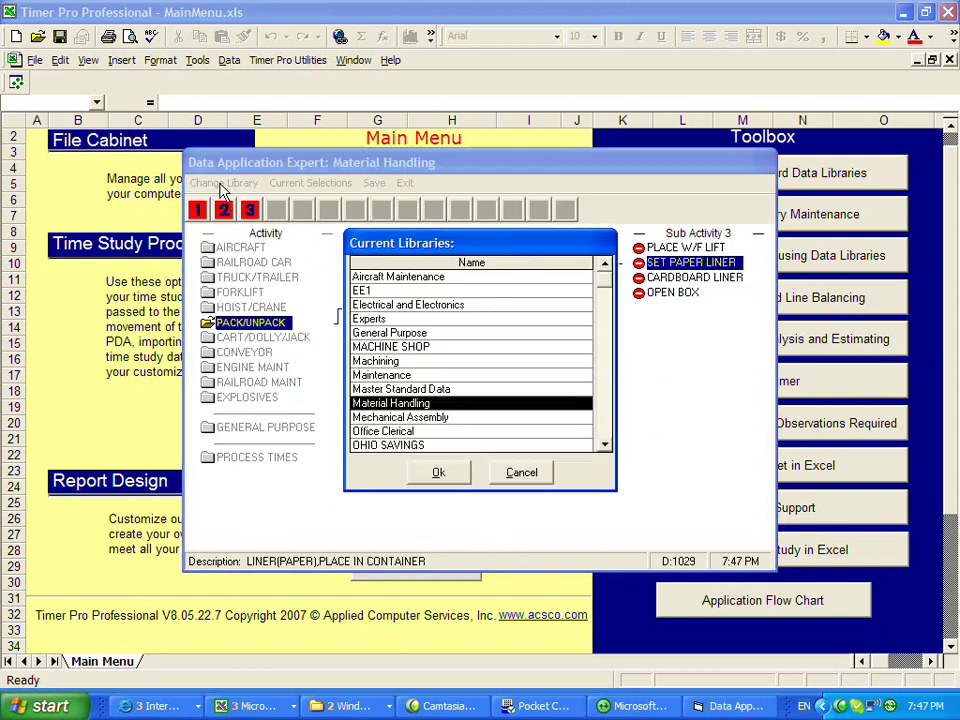
{"action": "left_click", "coordinate": [422, 418]}
{"action": "left_click", "coordinate": [438, 472]}
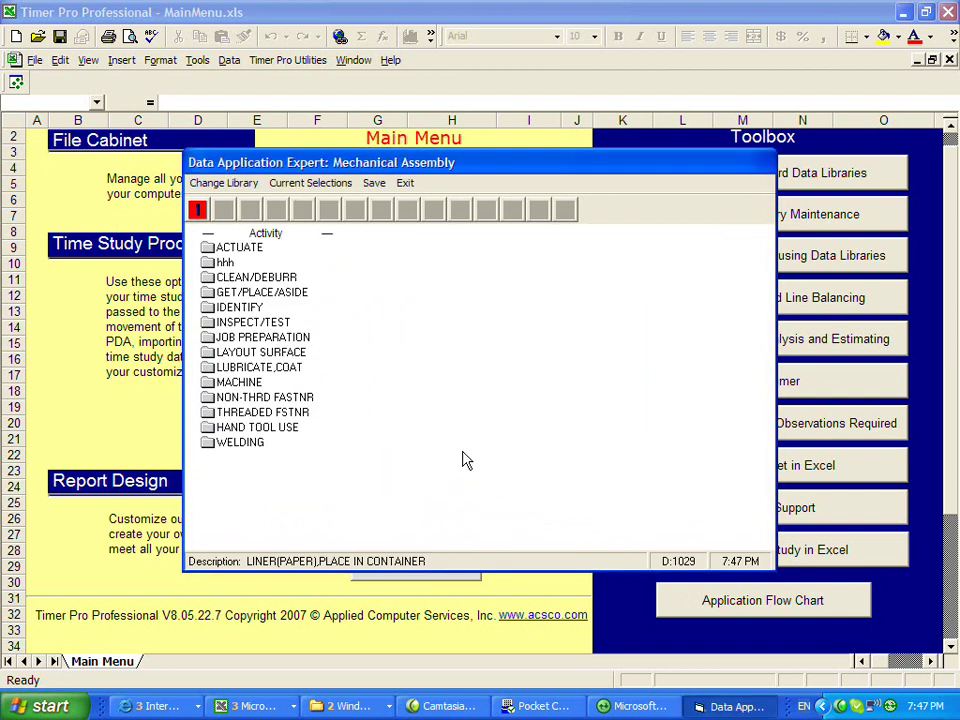
Add the 3-5 IN CUBE element under INSPECT/TEST, VISUAL INSPECT, SURFACE 2 SIDES with a frequency of 1, and exit the library viewer
{"action": "left_click", "coordinate": [314, 352]}
{"action": "left_click", "coordinate": [226, 262]}
{"action": "left_click", "coordinate": [258, 337]}
{"action": "left_click", "coordinate": [250, 322]}
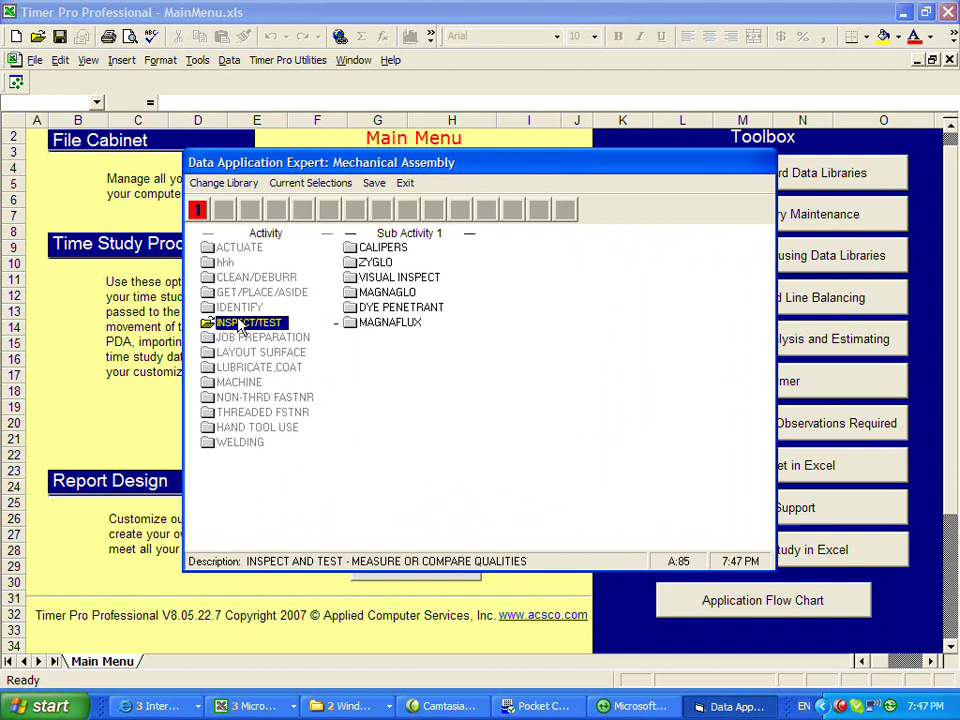
{"action": "left_click", "coordinate": [400, 278]}
{"action": "left_click", "coordinate": [546, 277]}
{"action": "left_click", "coordinate": [544, 264]}
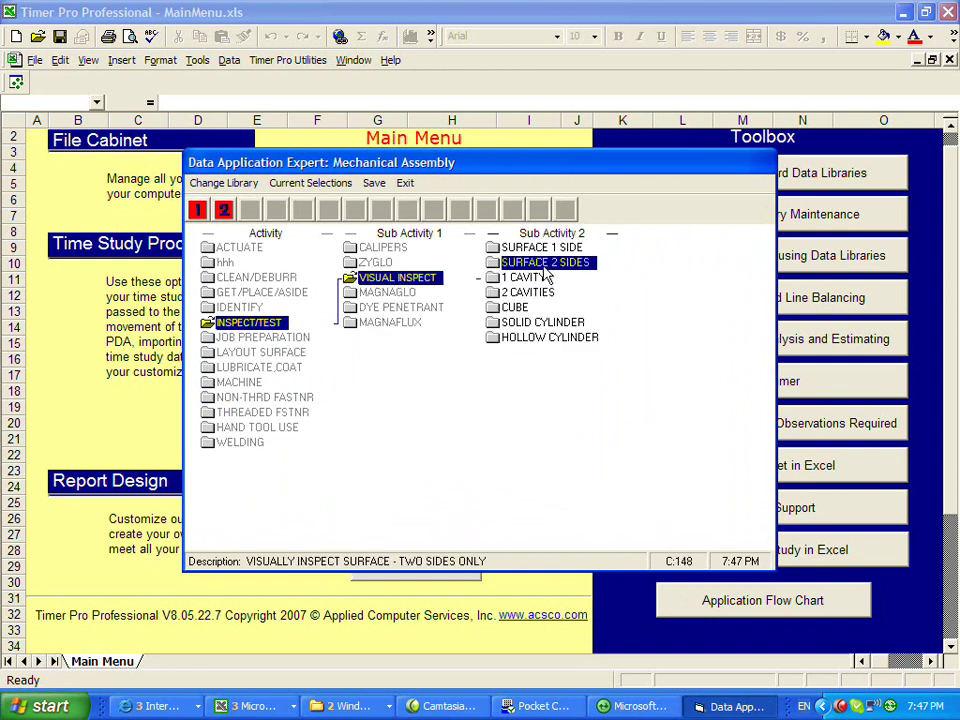
{"action": "left_click", "coordinate": [673, 262]}
{"action": "left_click", "coordinate": [675, 277]}
{"action": "double_click", "coordinate": [675, 277]}
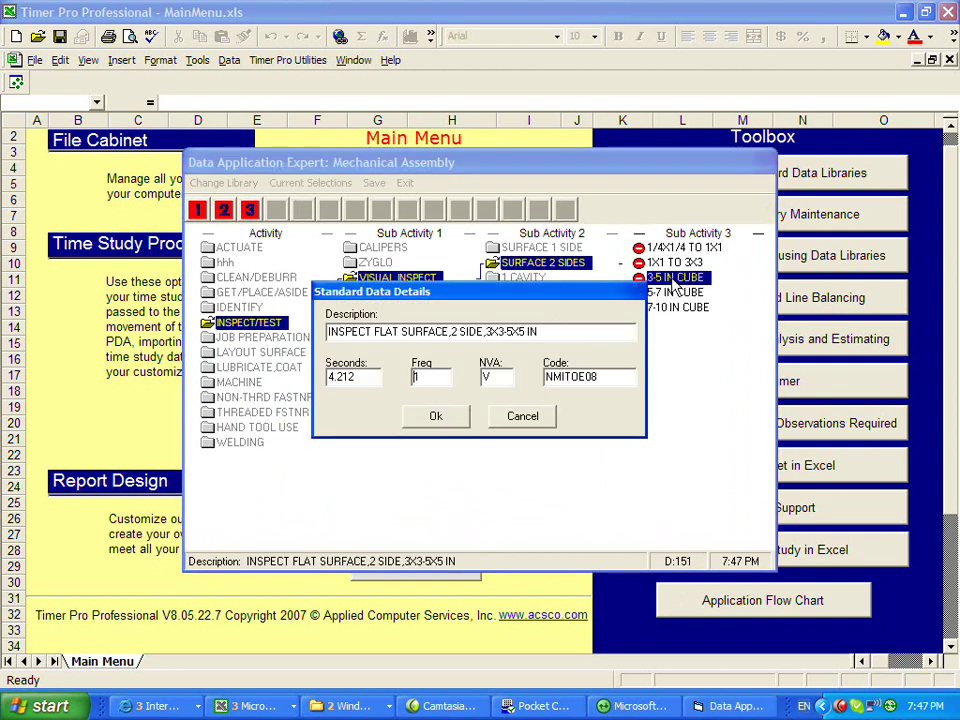
{"action": "left_click", "coordinate": [445, 415]}
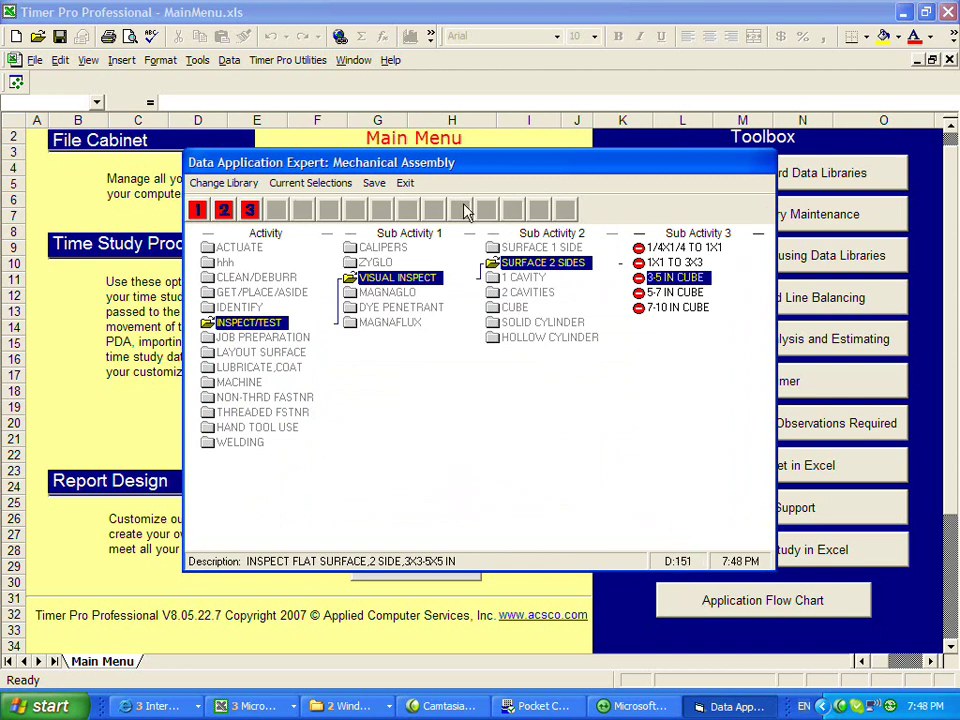
{"action": "left_click", "coordinate": [401, 183]}
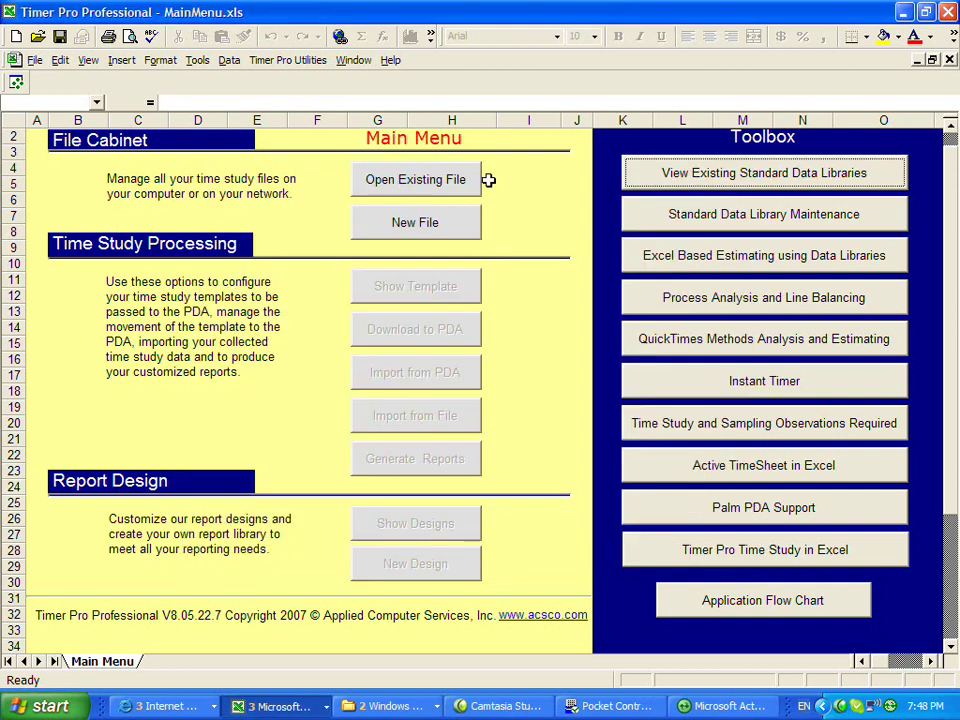
Open the MATERIAL HANDLING library from the Experts folder in Standard Data Library Maintenance
{"action": "left_click", "coordinate": [765, 221]}
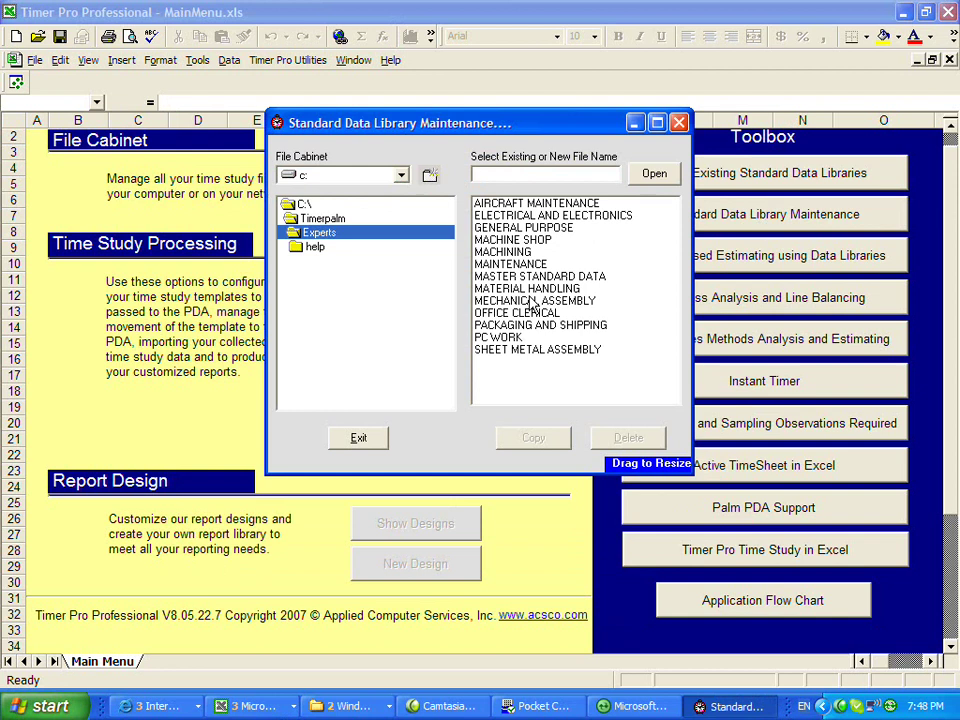
{"action": "left_click", "coordinate": [527, 288]}
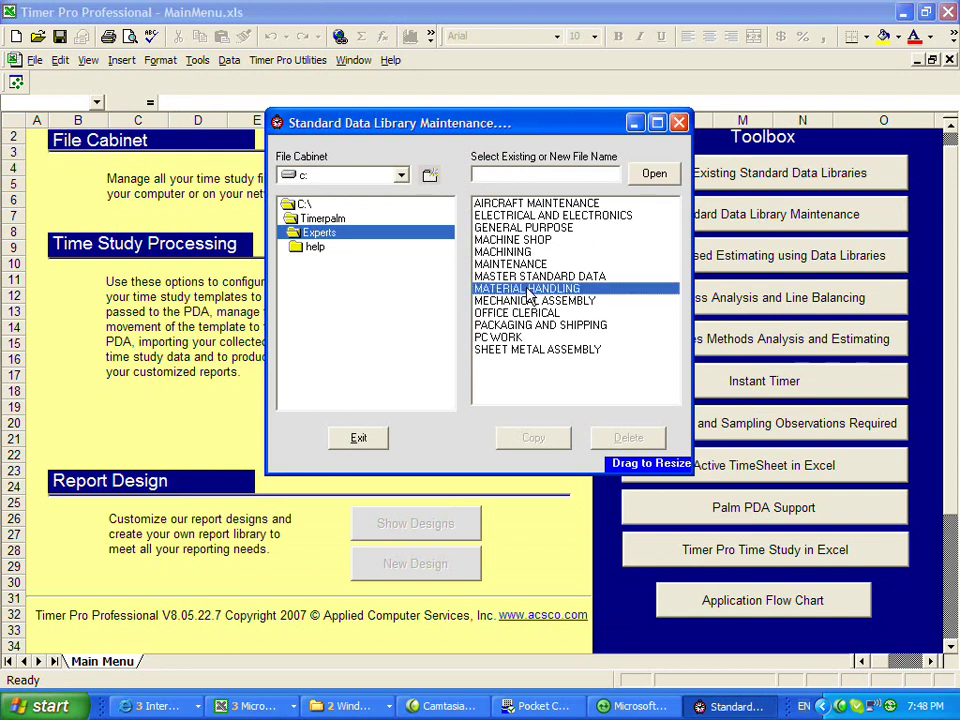
{"action": "left_click", "coordinate": [656, 178]}
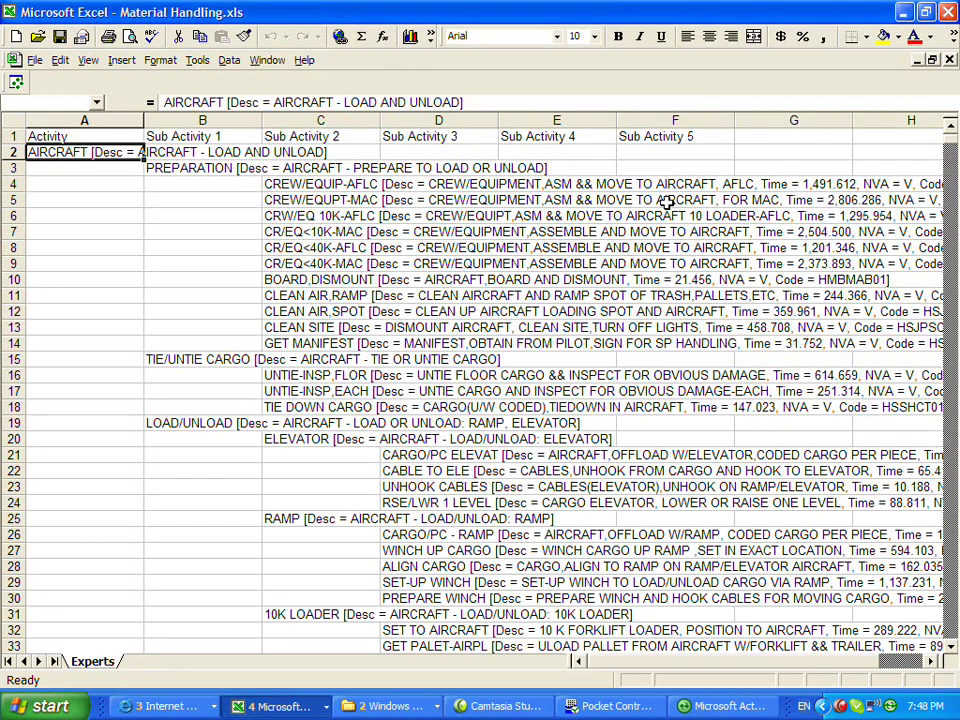
Examine how activities, sub activities and element details are laid out in the Material Handling workbook, and close it
{"action": "key", "text": "Page_Down"}
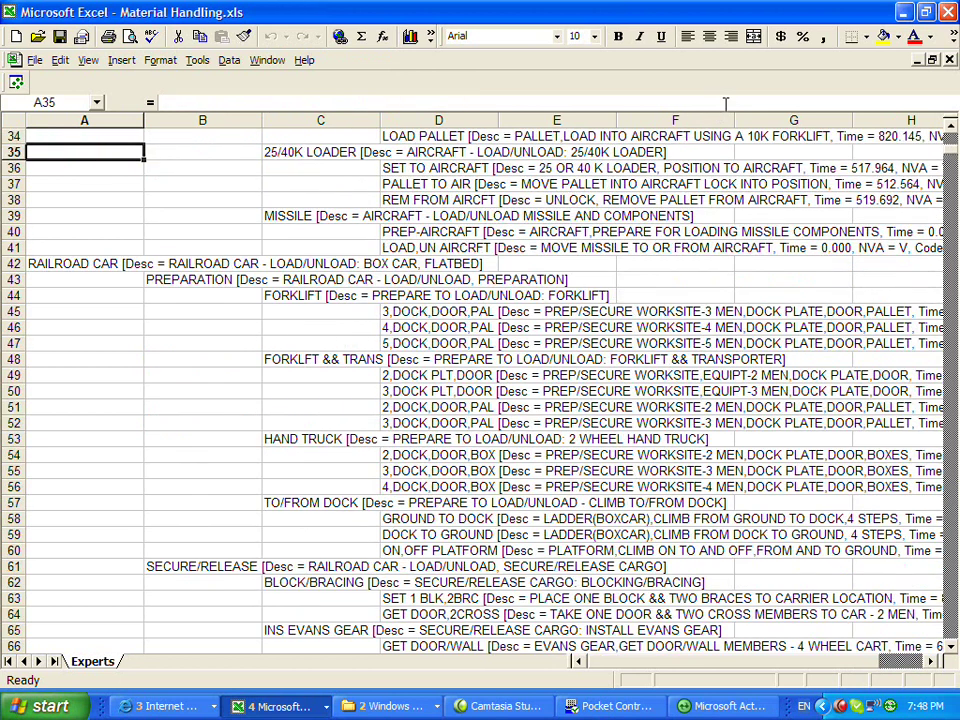
{"action": "key", "text": "Page_Down"}
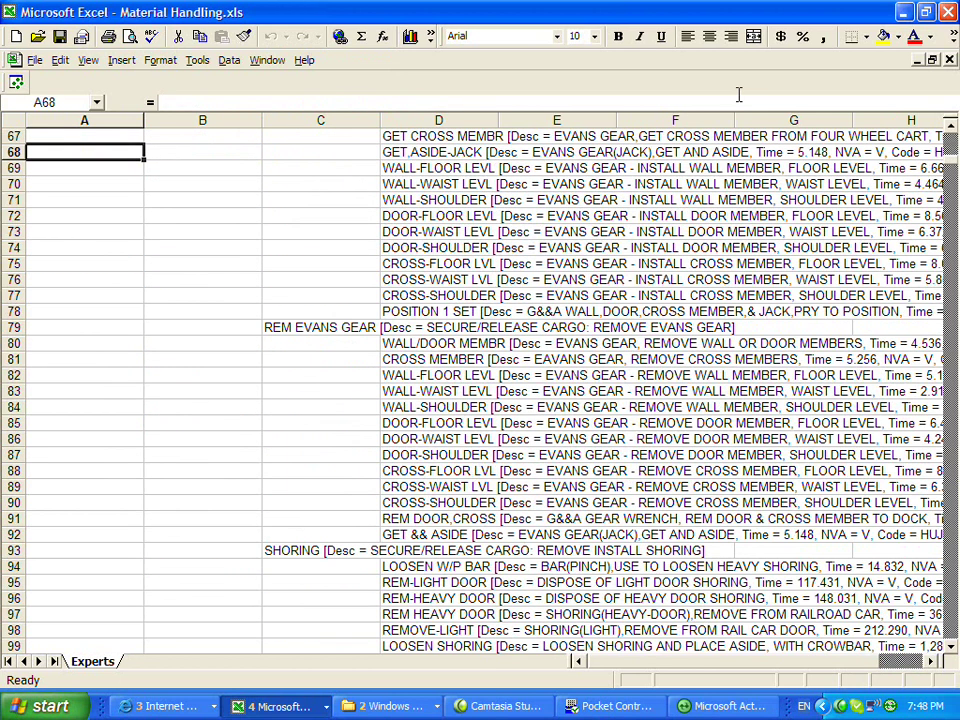
{"action": "key", "text": "Page_Down"}
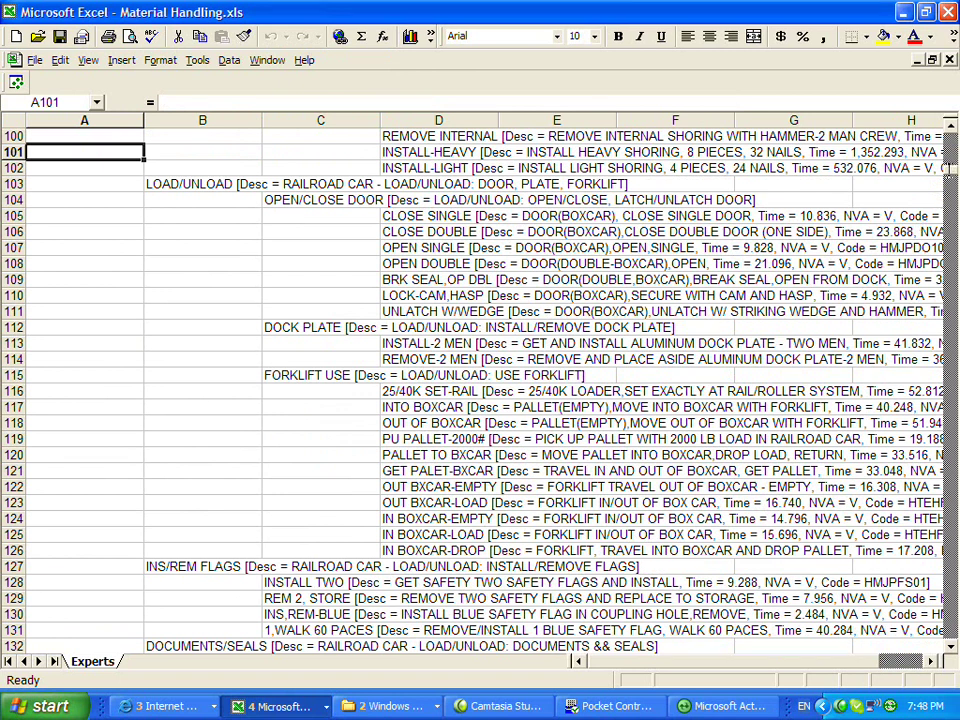
{"action": "key", "text": "Page_Down"}
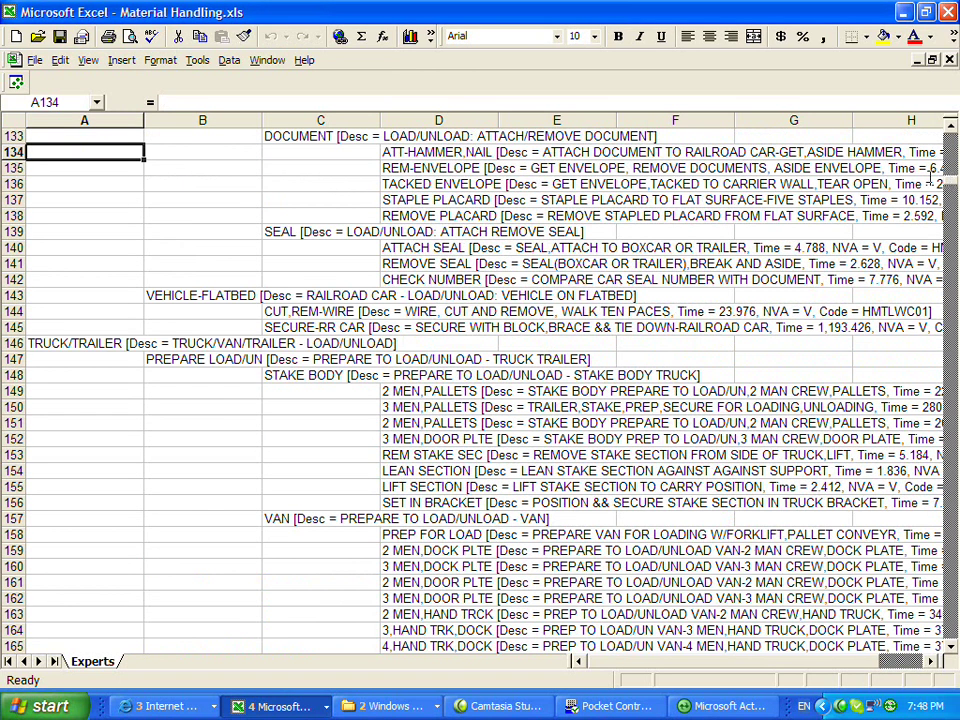
{"action": "key", "text": "Page_Up"}
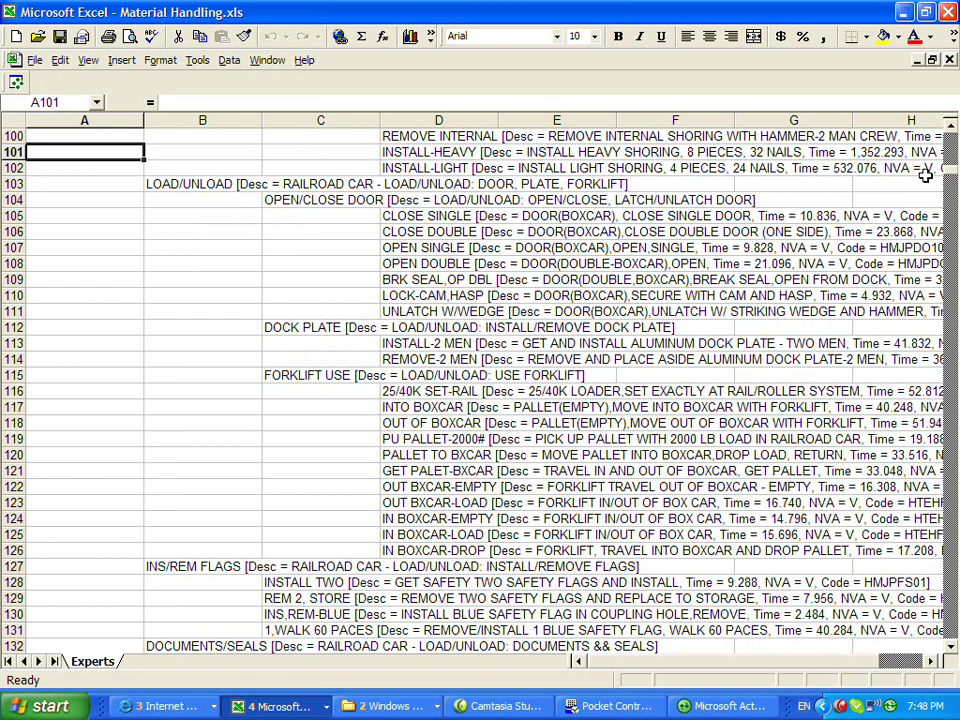
{"action": "key", "text": "Page_Up"}
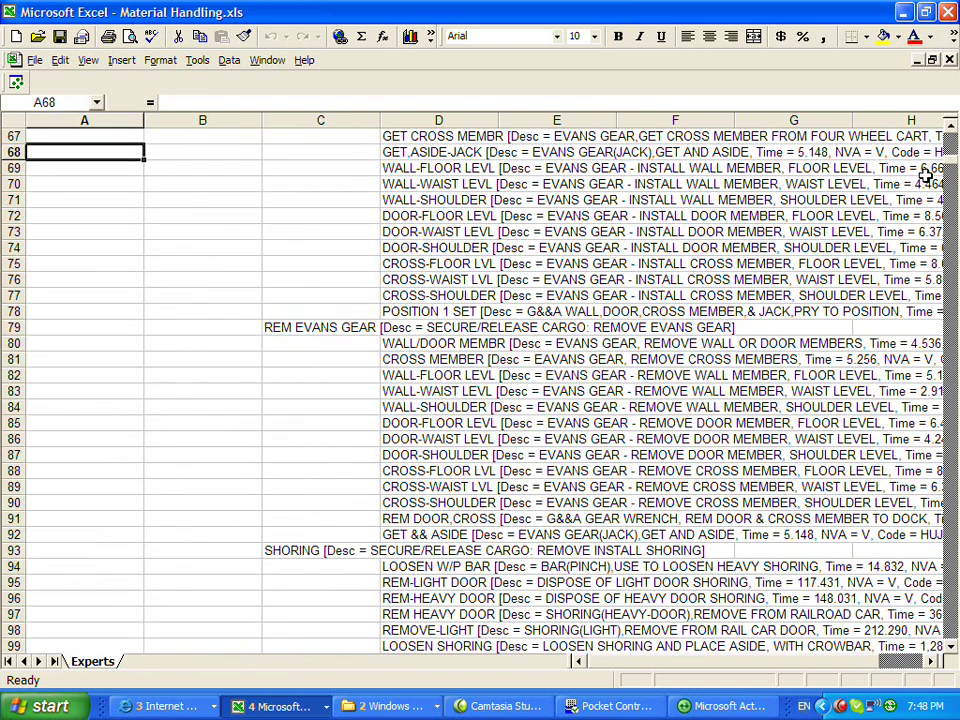
{"action": "key", "text": "Page_Up"}
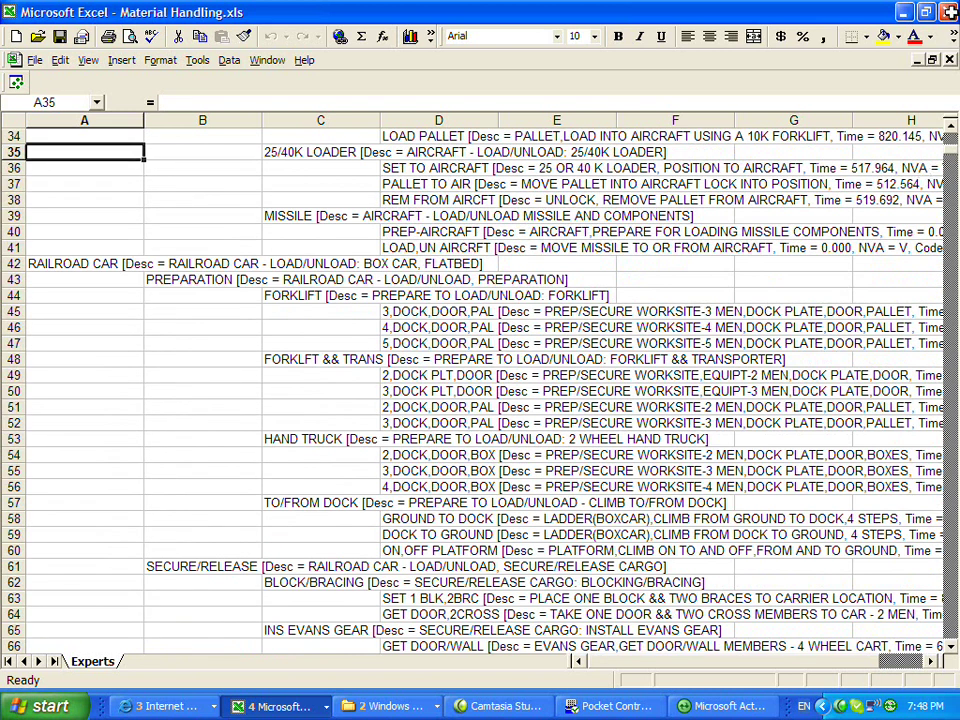
{"action": "key", "text": "Page_Up"}
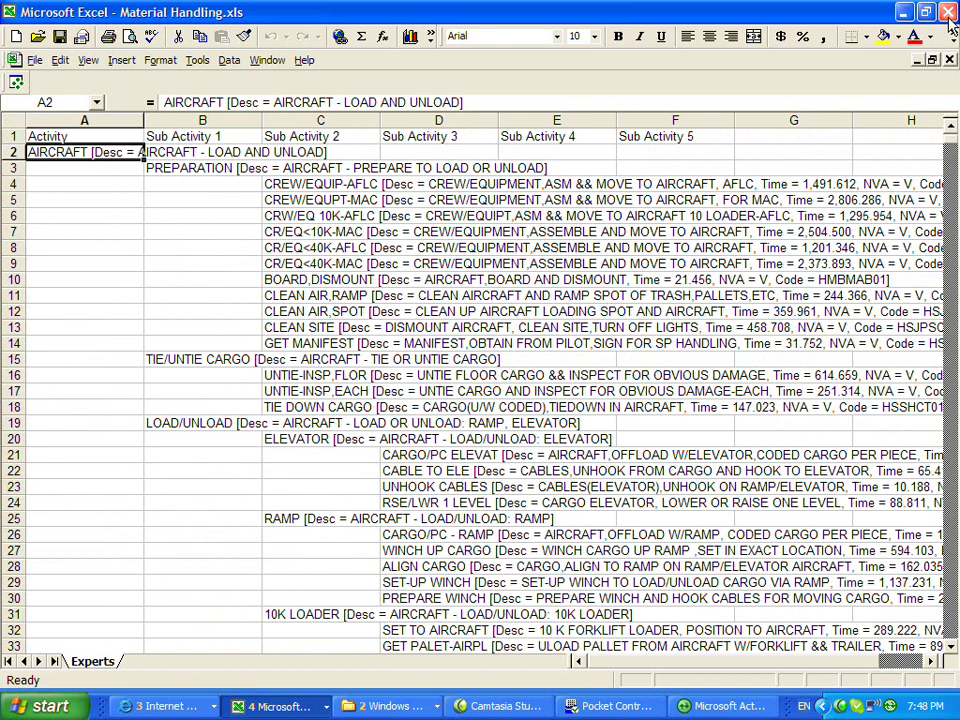
{"action": "left_click", "coordinate": [947, 13]}
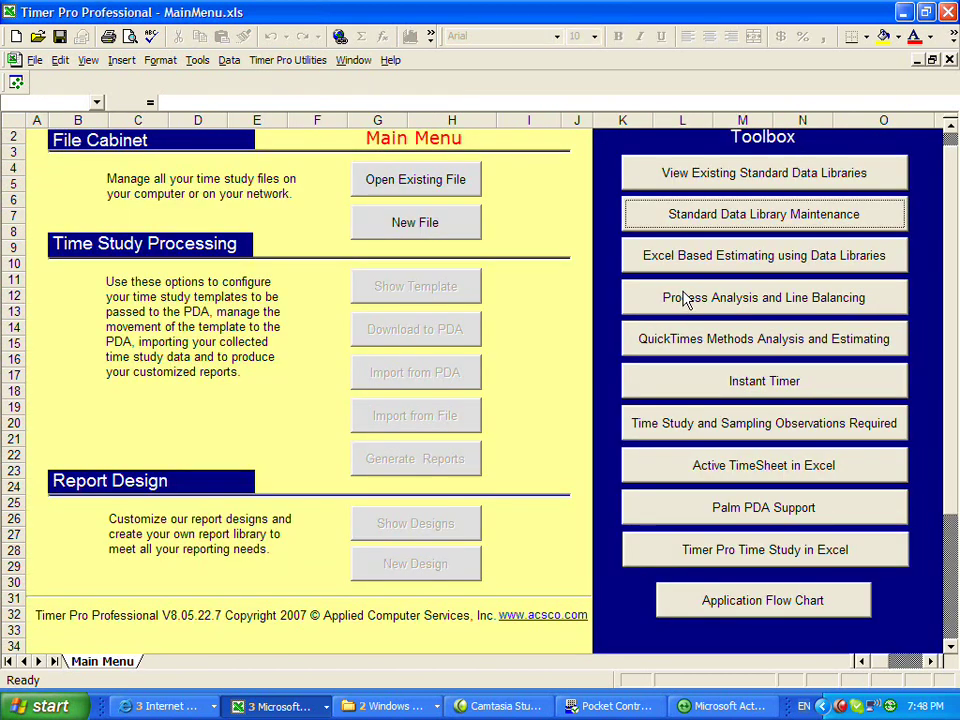
Create a new standard data library named My Own Data Library in the Experts folder
{"action": "left_click", "coordinate": [697, 220]}
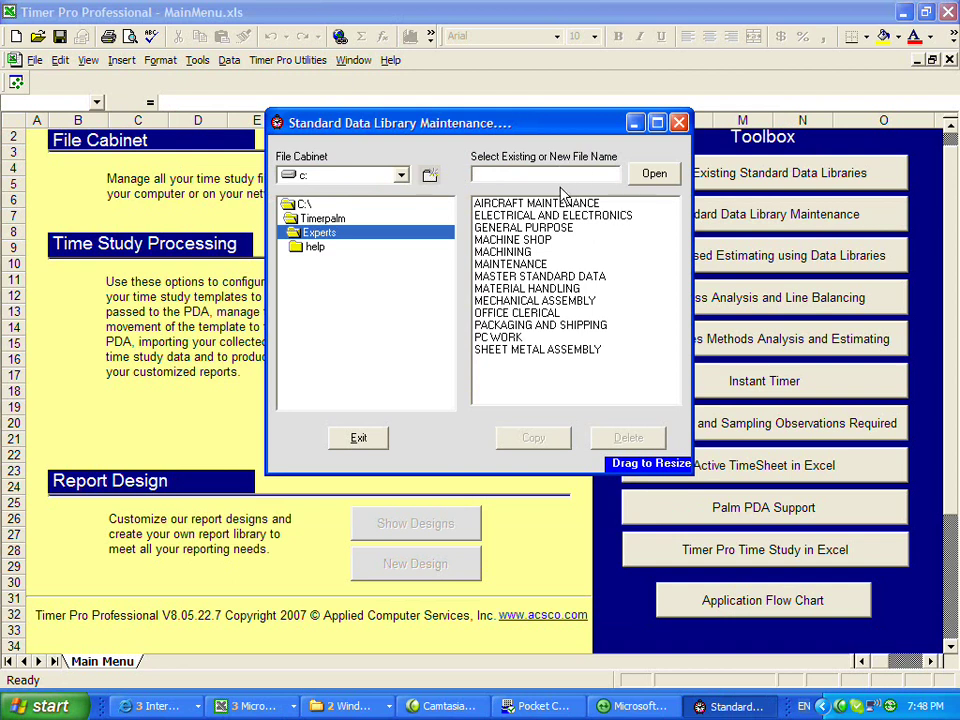
{"action": "type", "text": "My Own "}
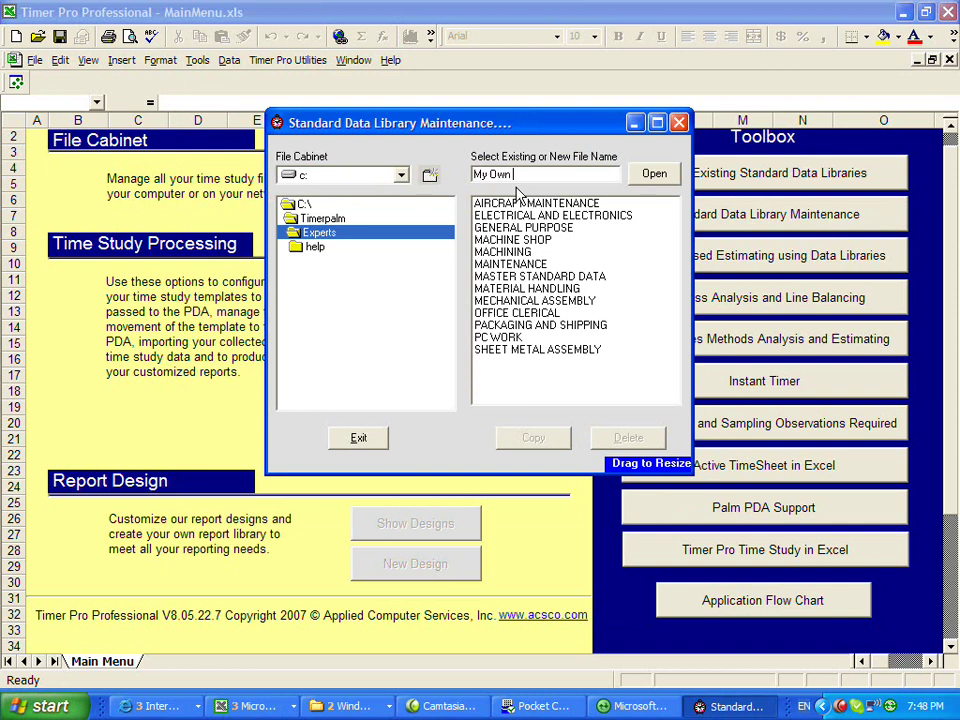
{"action": "type", "text": "Data Libra"}
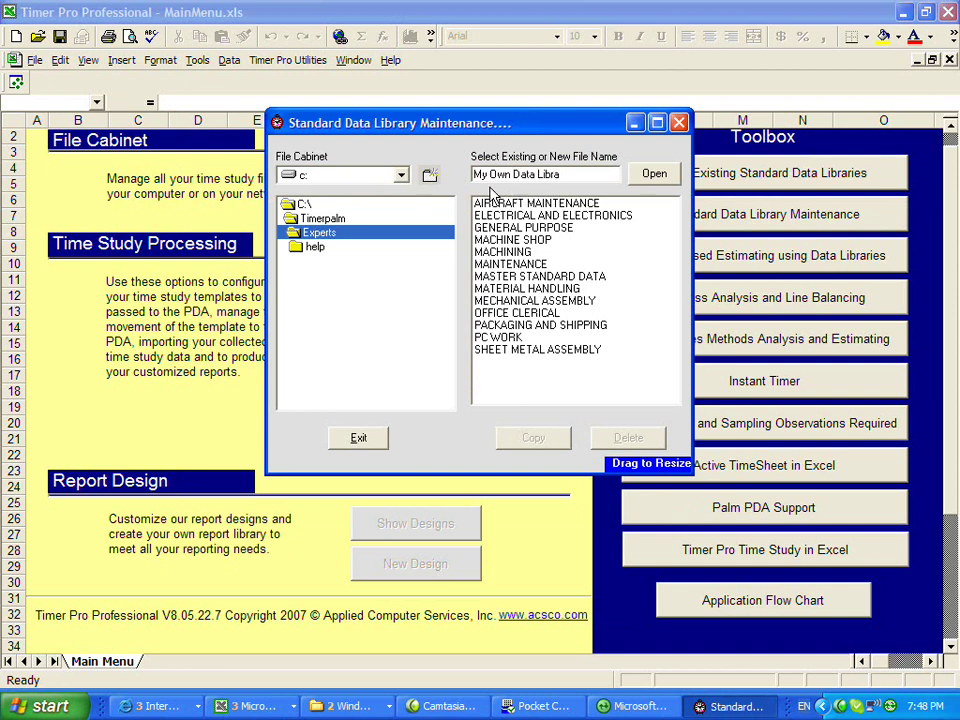
{"action": "type", "text": "ra"}
{"action": "key", "text": "BackSpace"}
{"action": "left_click", "coordinate": [656, 176]}
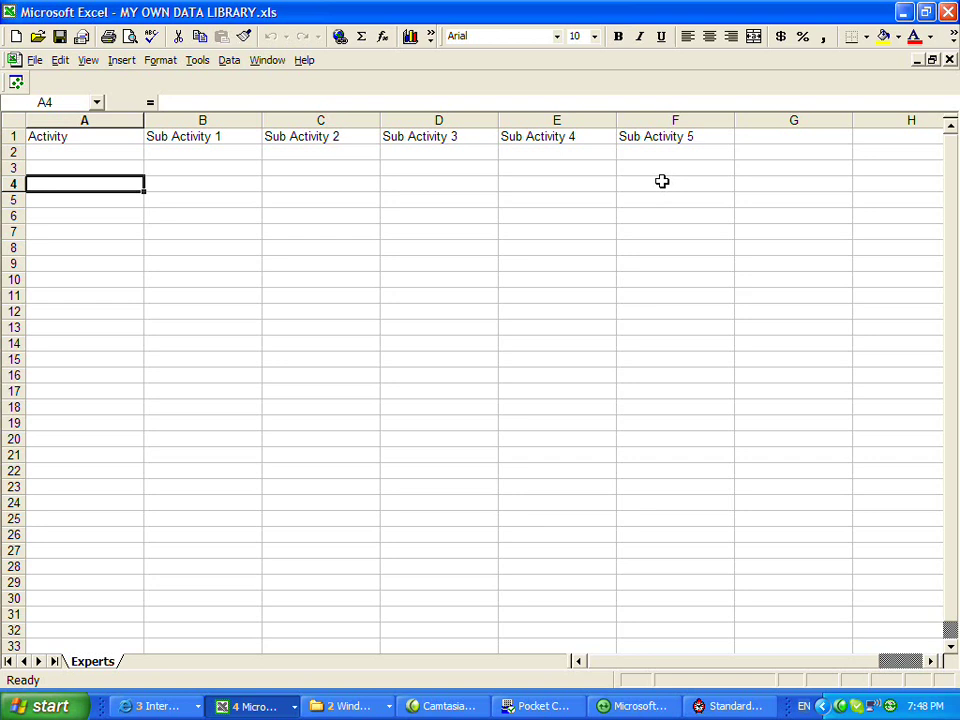
Enter the activity Warehousing in cell A2 and the activity Assembly in cell A4
{"action": "left_click", "coordinate": [118, 163]}
{"action": "left_click", "coordinate": [107, 150]}
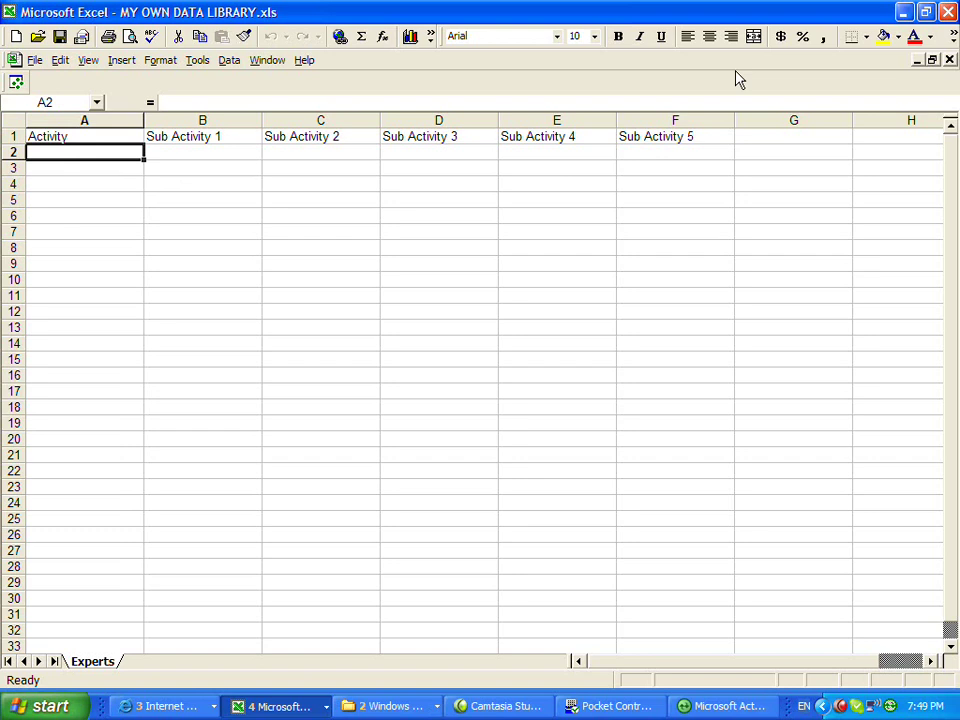
{"action": "type", "text": "Warehous"}
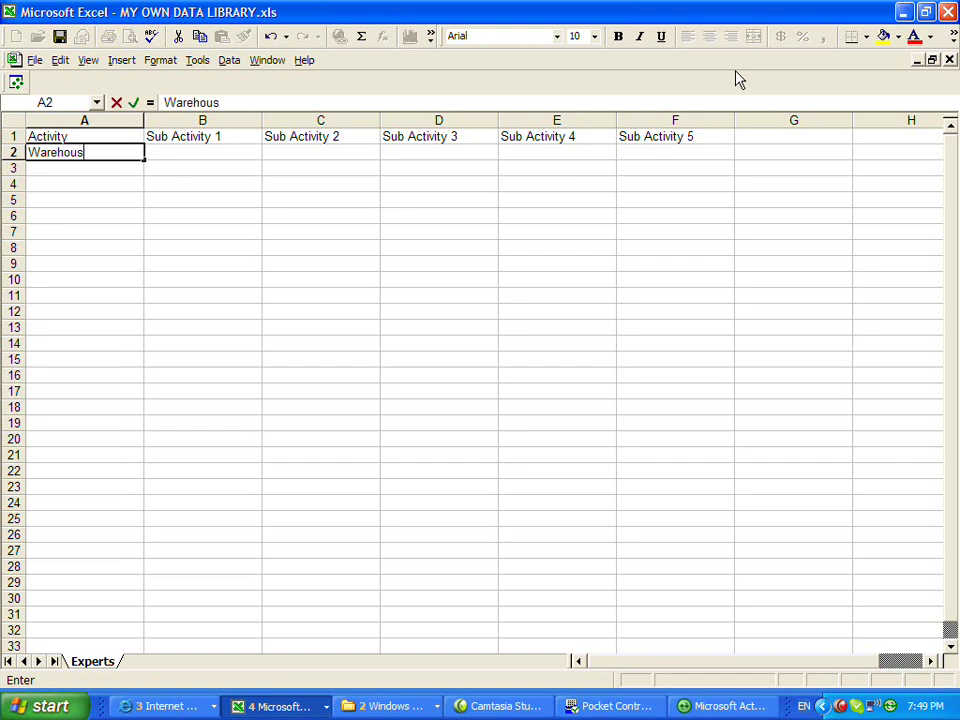
{"action": "key", "text": "Return"}
{"action": "key", "text": "Return"}
{"action": "key", "text": "Down"}
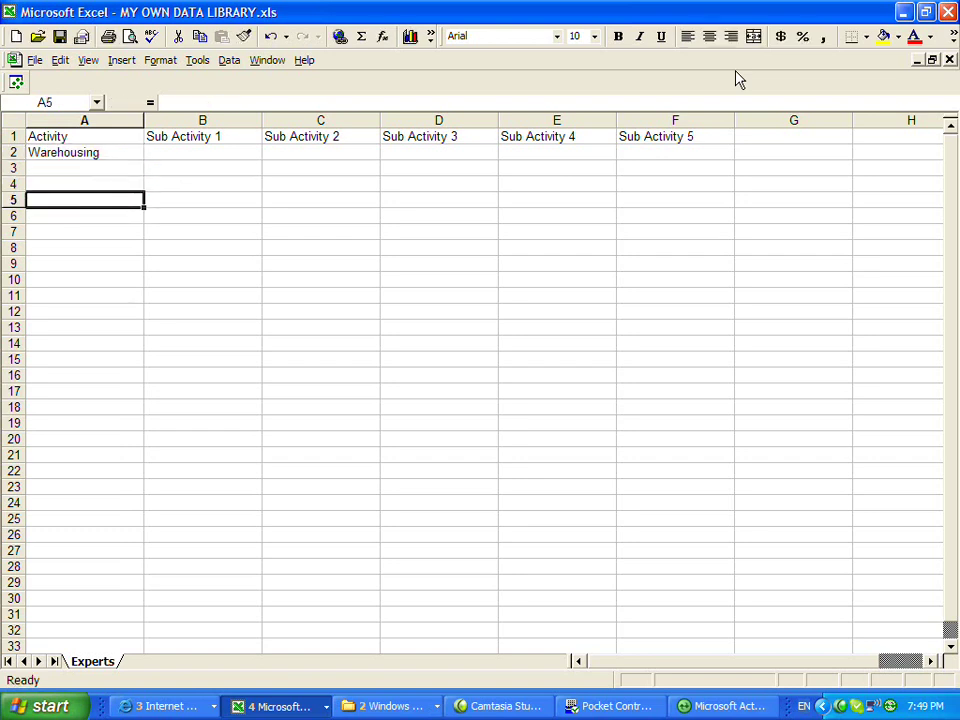
{"action": "key", "text": "Up"}
{"action": "type", "text": "A"}
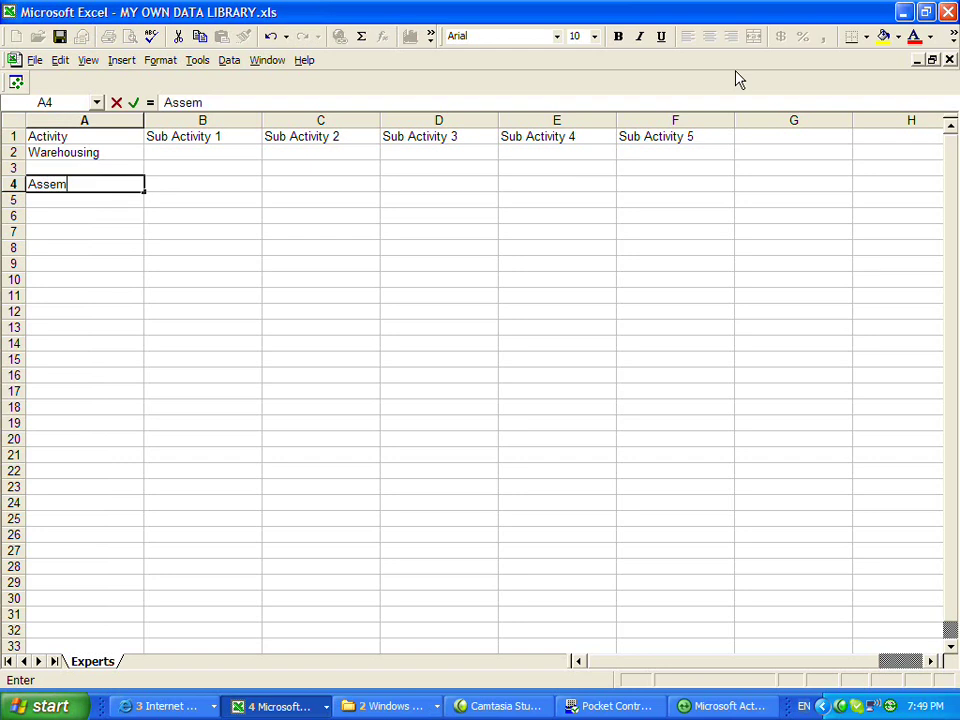
{"action": "type", "text": "ssembly"}
{"action": "key", "text": "Return"}
Enter the activity Test in cell A7 and the activity Pack and Ship in cell A10
{"action": "key", "text": "Return"}
{"action": "key", "text": "Return"}
{"action": "type", "text": "T"}
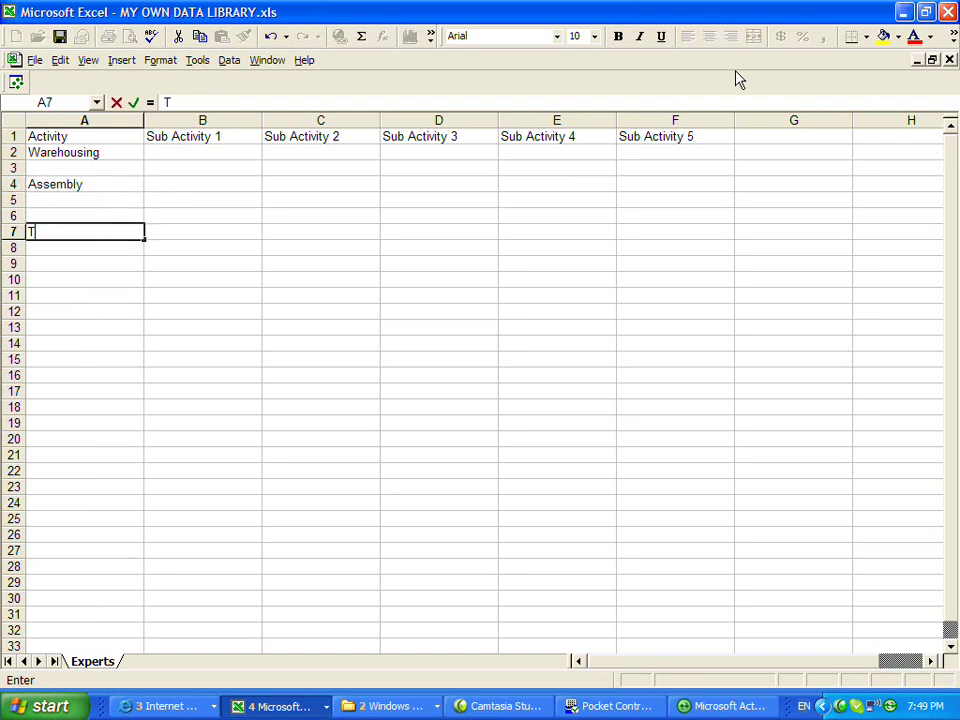
{"action": "key", "text": "Return"}
{"action": "key", "text": "Return"}
{"action": "key", "text": "Return"}
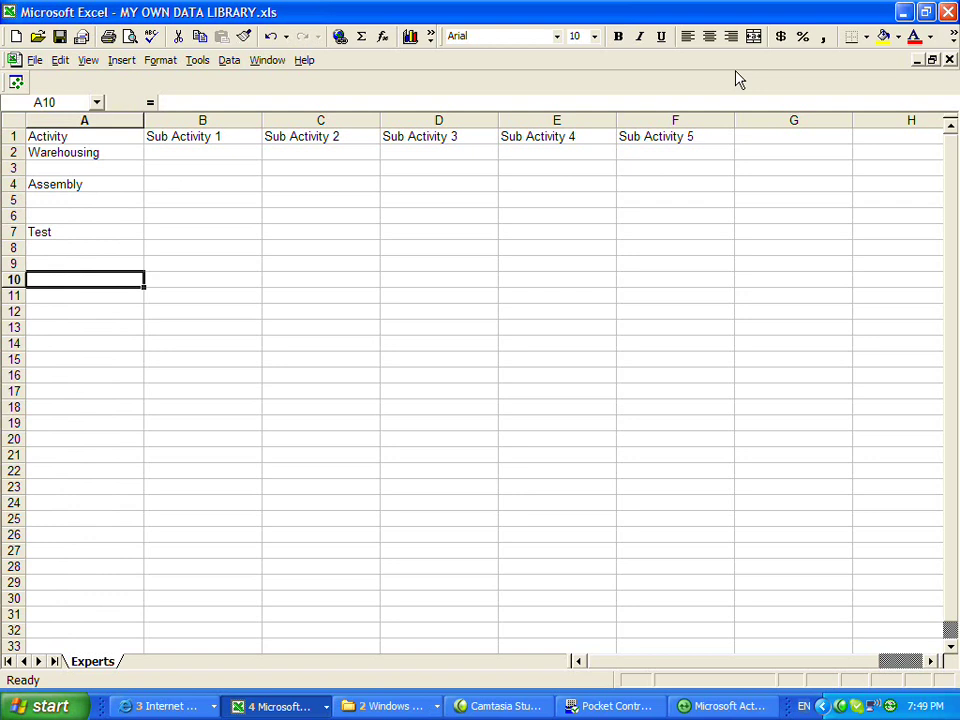
{"action": "type", "text": "Pack and Ship"}
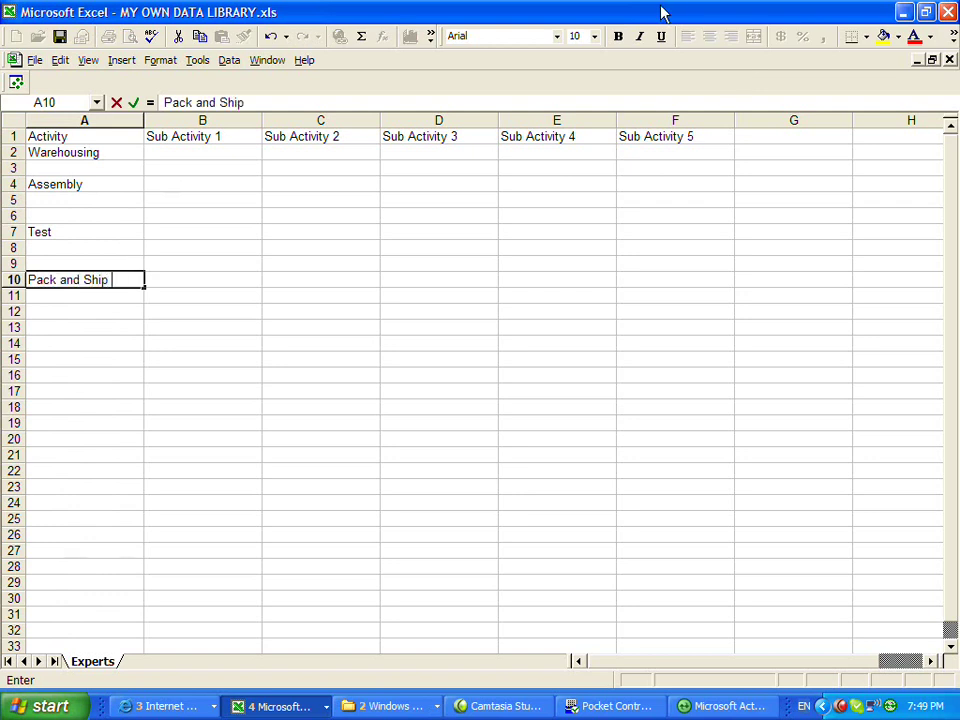
Enter "Receive Goods [Time =30]" in cell B3 as a Sub Activity 1 element of Warehousing
{"action": "left_click", "coordinate": [154, 172]}
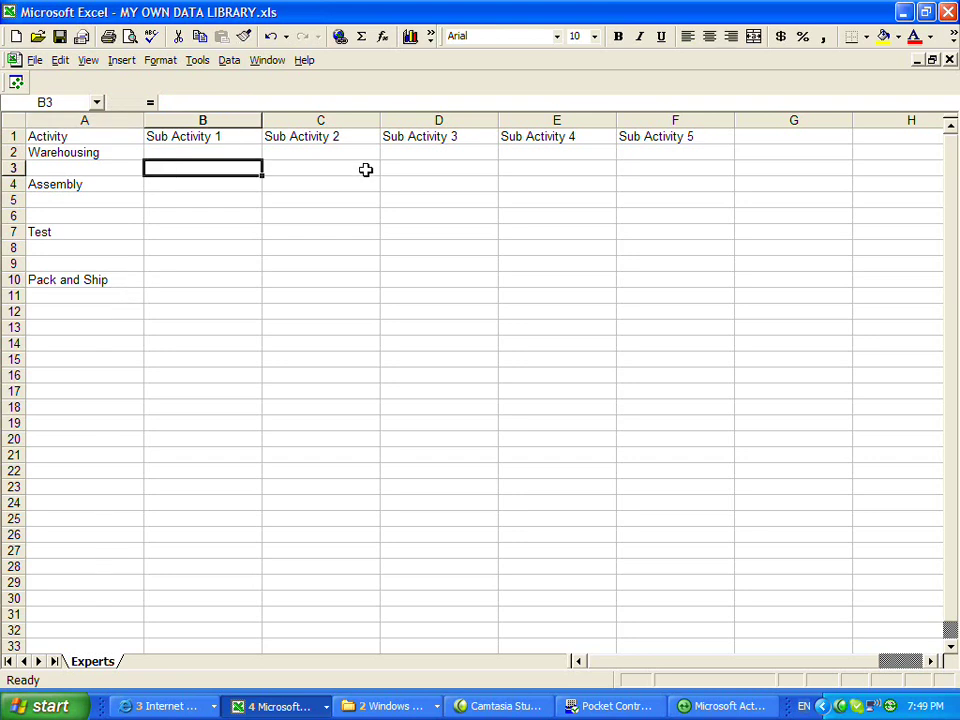
{"action": "type", "text": "Recei"}
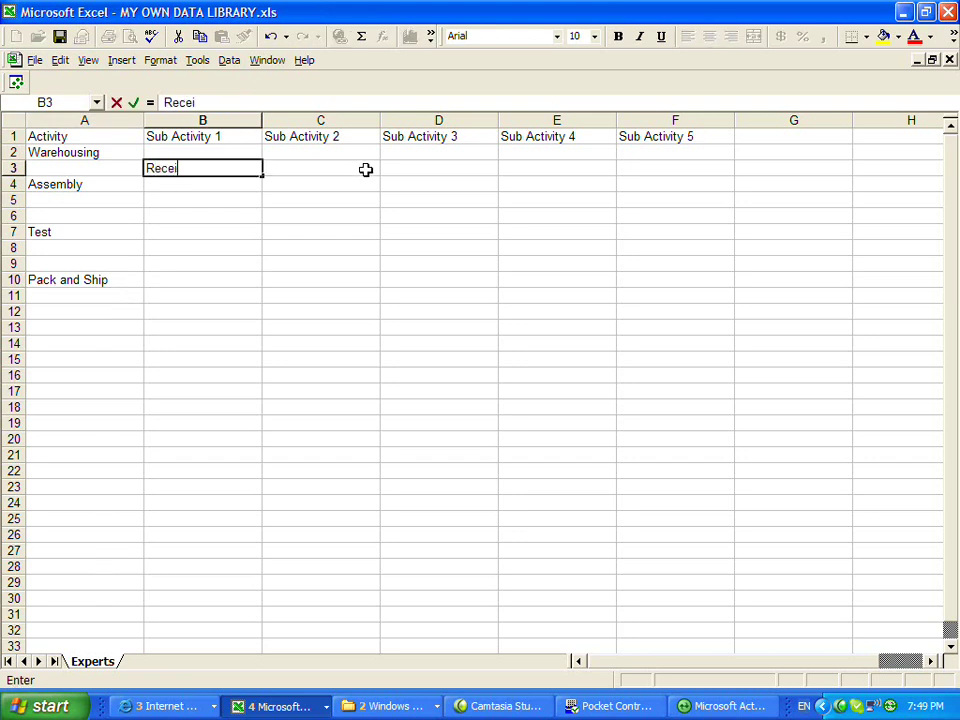
{"action": "type", "text": "ve Goods"}
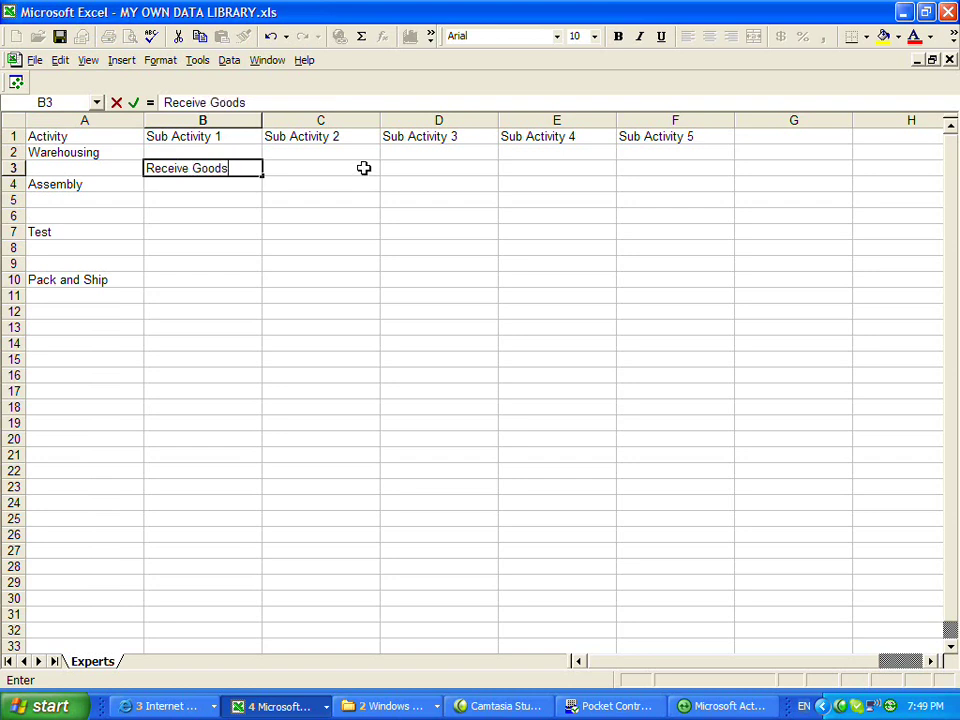
{"action": "type", "text": " [Time =30]"}
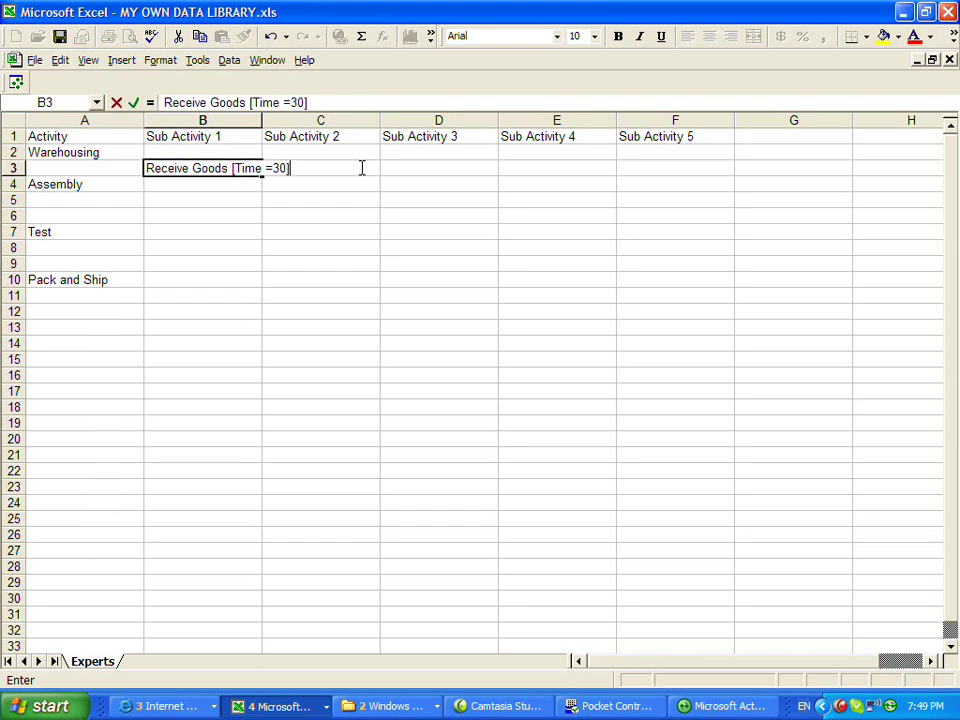
{"action": "key", "text": "Return"}
Enter "Assemble Small Part [Time = 10]" in cell B5 as a Sub Activity 1 element of Assembly
{"action": "key", "text": "Return"}
{"action": "type", "text": "Assemb"}
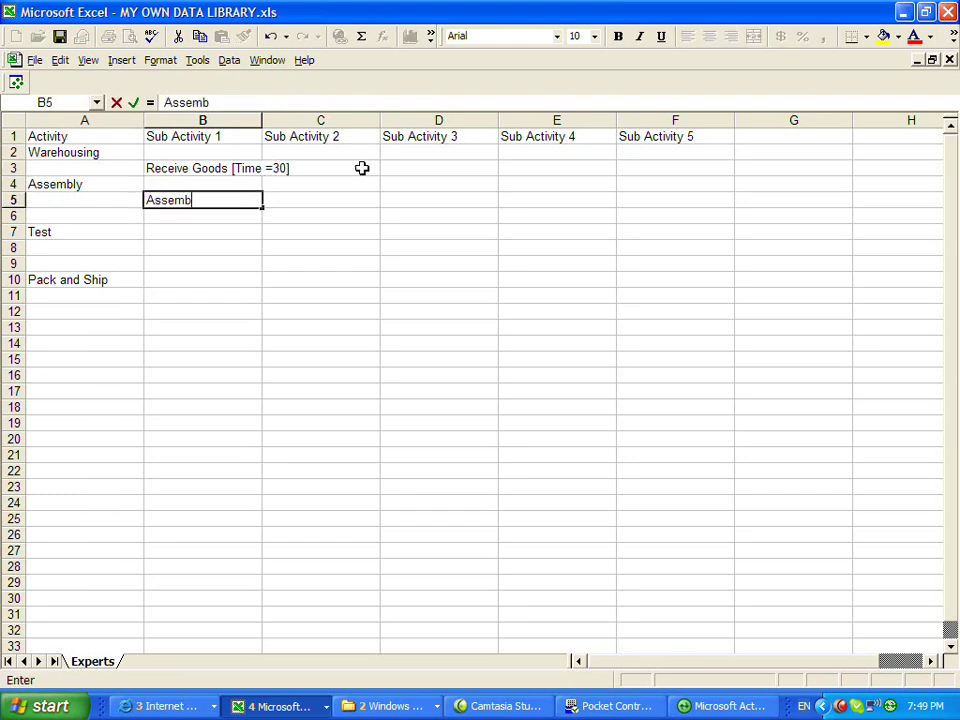
{"action": "type", "text": "le Small "}
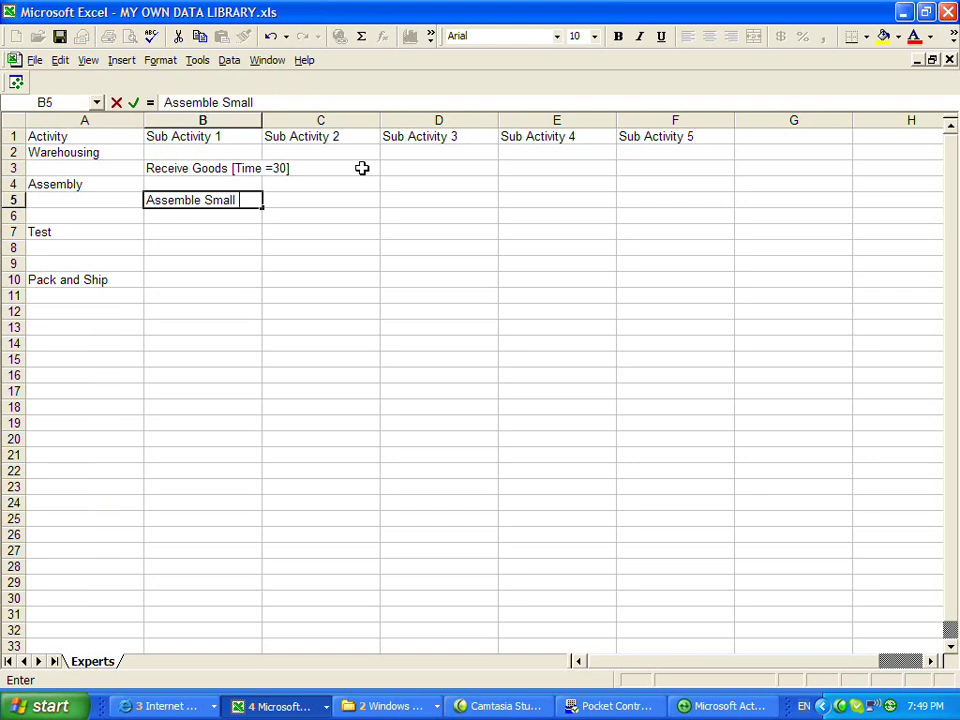
{"action": "type", "text": "Part [Ti"}
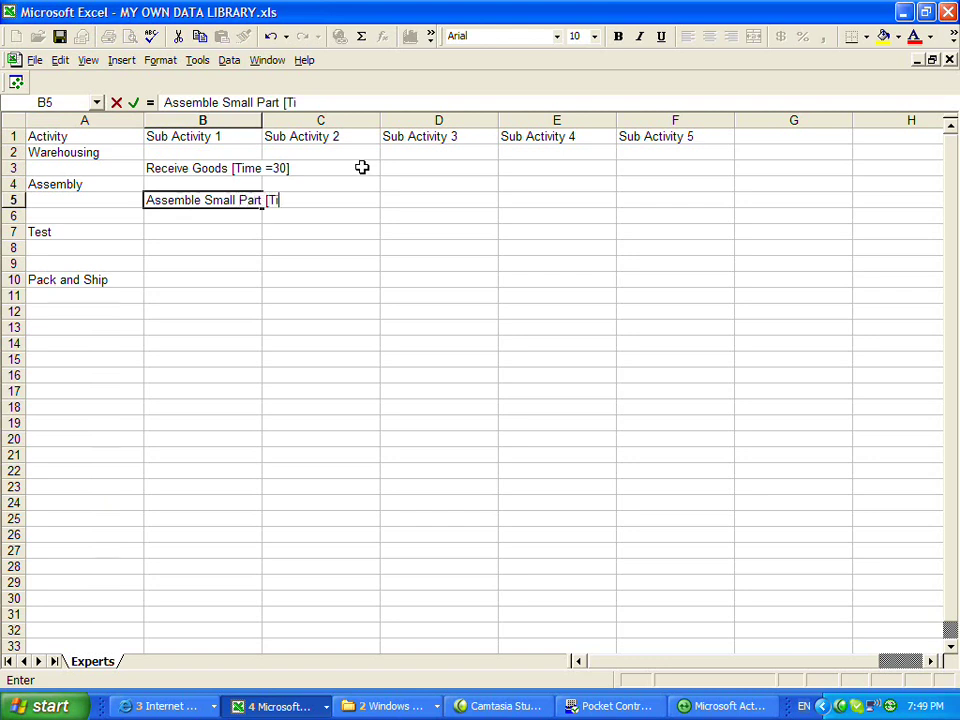
{"action": "type", "text": "me = 10"}
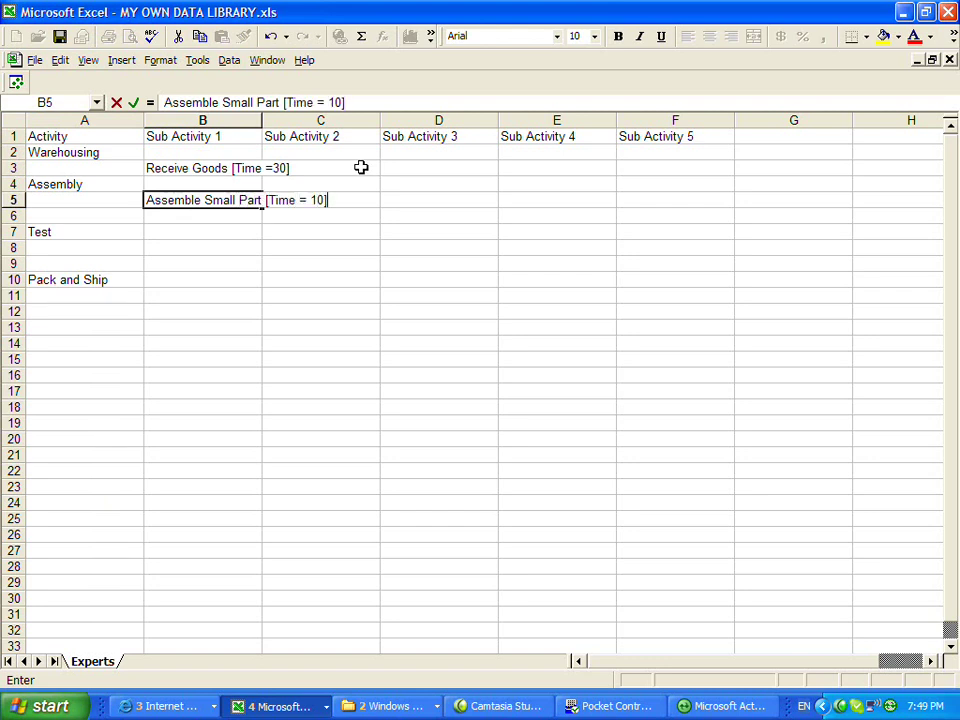
{"action": "key", "text": "Return"}
Enter "Assemble Large Part [Time =20]" in cell B6 as a second Assembly element
{"action": "type", "text": "Assmbe"}
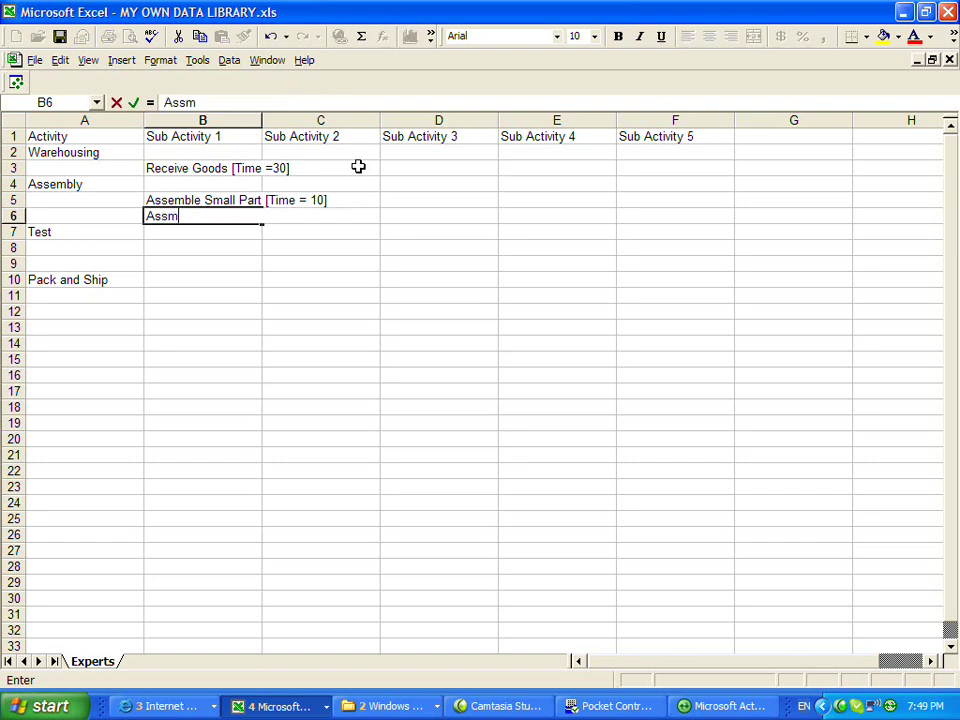
{"action": "key", "text": "BackSpace"}
{"action": "key", "text": "BackSpace"}
{"action": "key", "text": "BackSpace"}
{"action": "type", "text": "emble "}
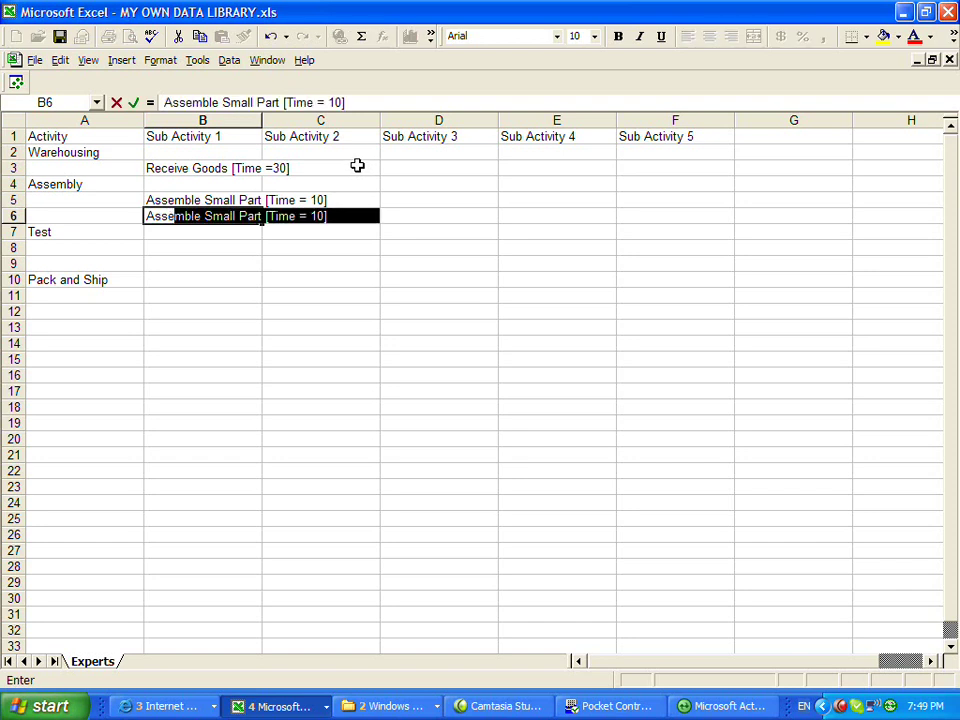
{"action": "type", "text": "Lge"}
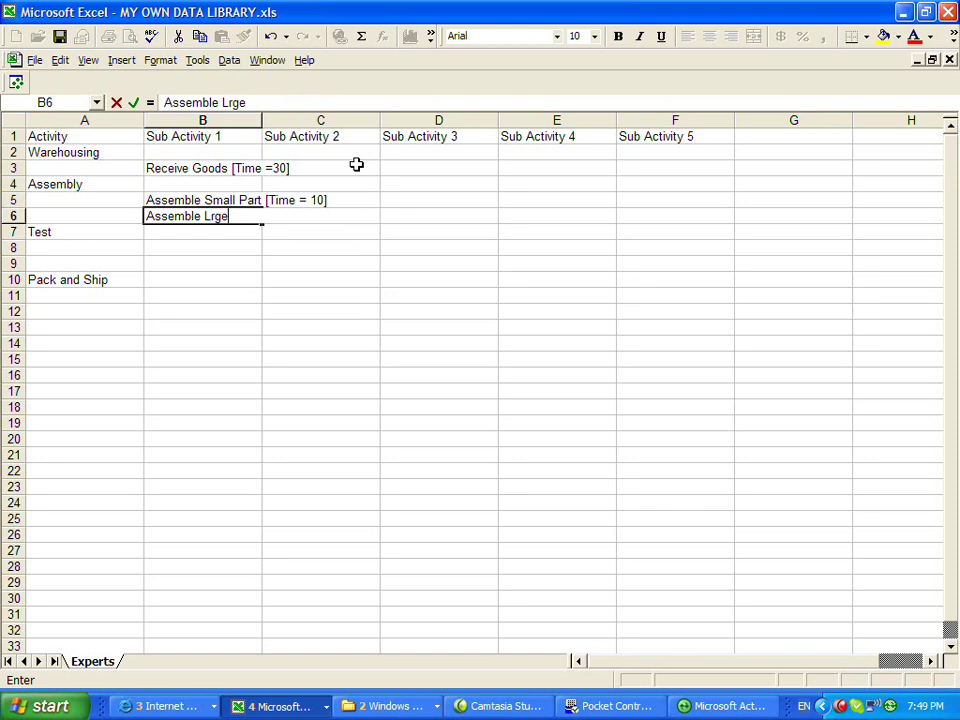
{"action": "key", "text": "BackSpace"}
{"action": "key", "text": "BackSpace"}
{"action": "type", "text": "arge Pa"}
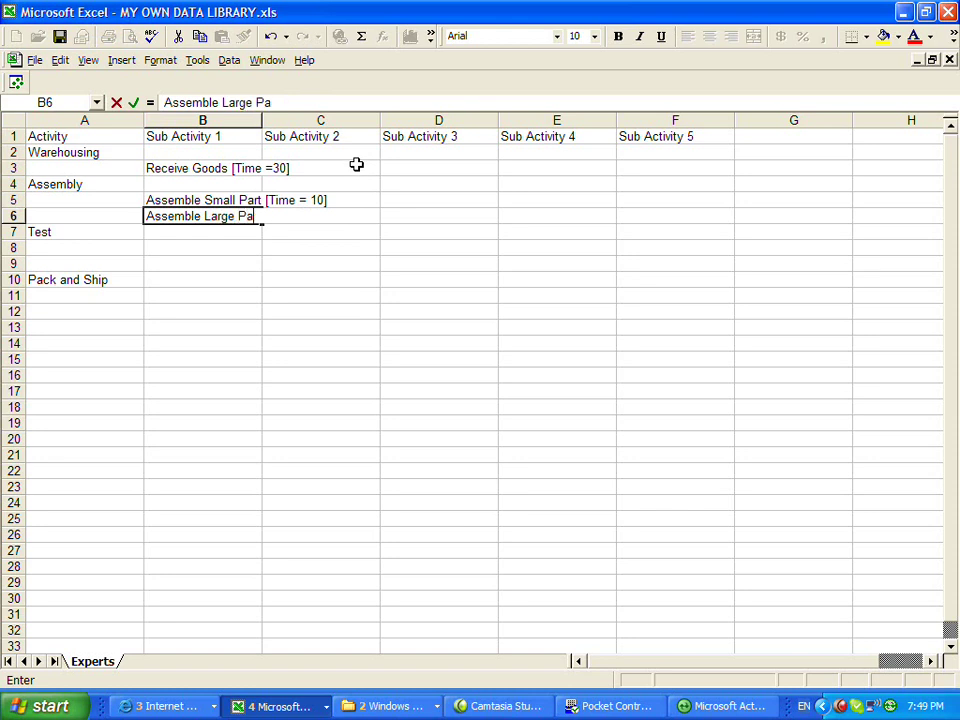
{"action": "type", "text": "rt [Ti"}
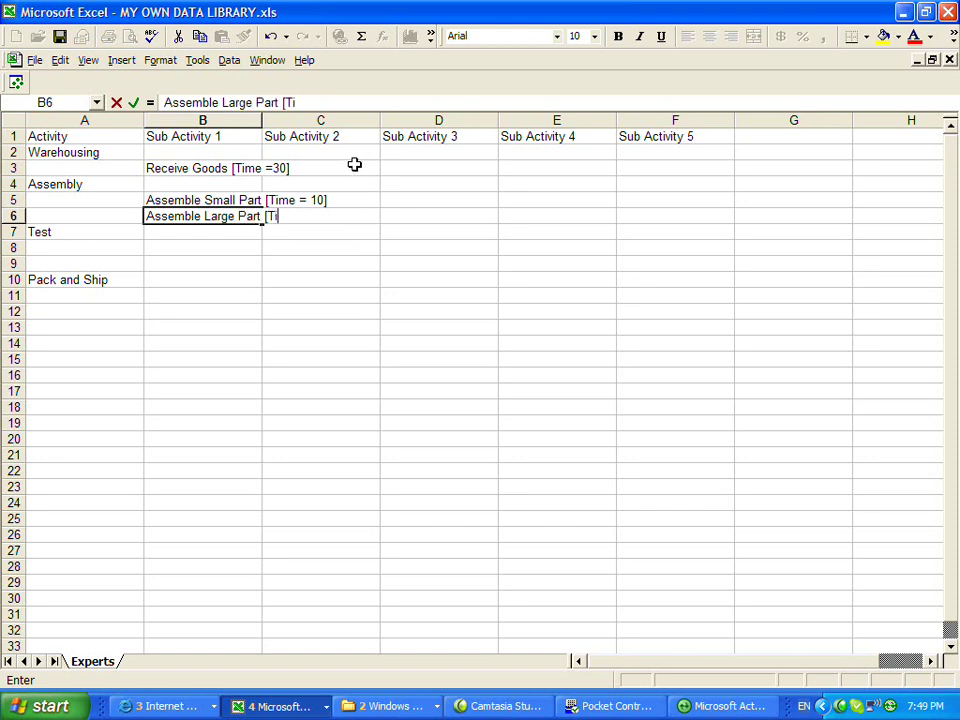
{"action": "type", "text": "me =20"}
{"action": "key", "text": "Return"}
Enter "Test current [Time = 15]" in cell B8 as a Sub Activity 1 element of Test
{"action": "key", "text": "Return"}
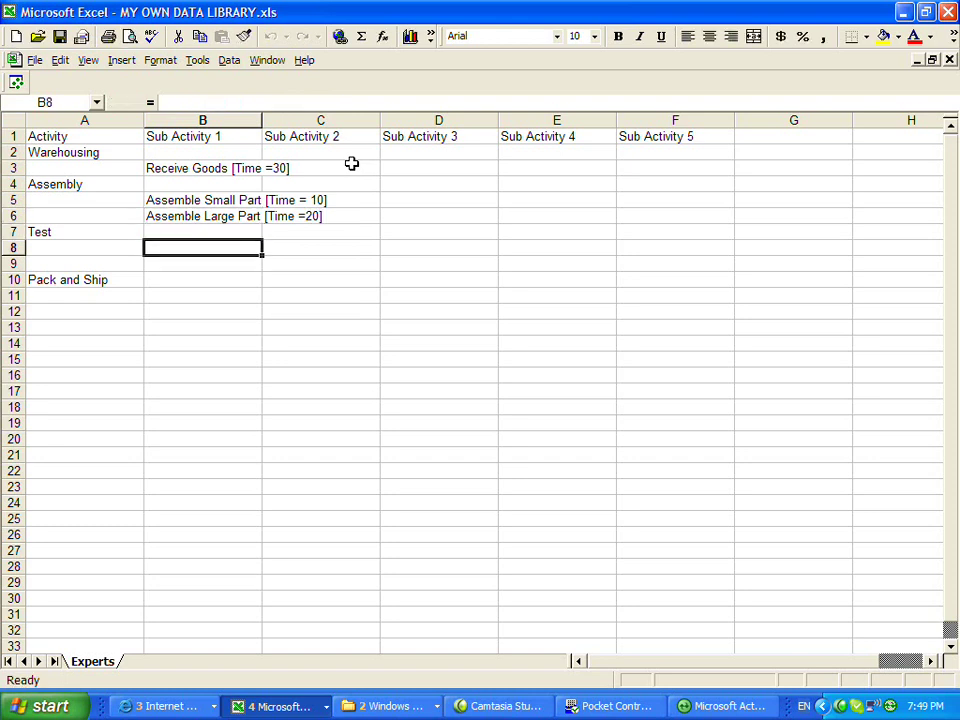
{"action": "type", "text": "Test"}
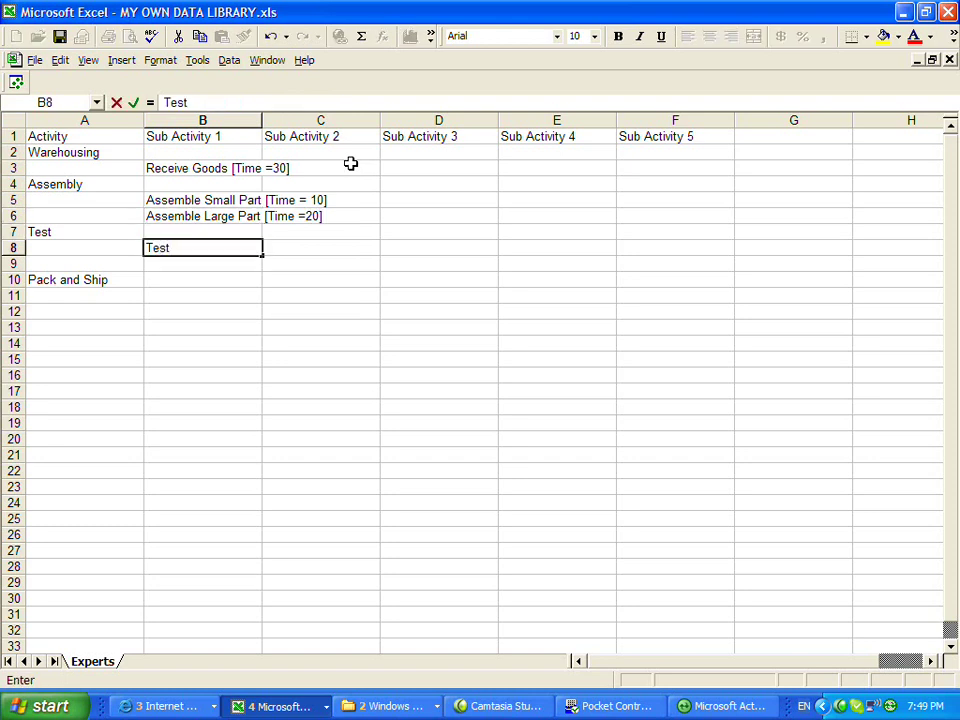
{"action": "type", "text": " cyu"}
{"action": "key", "text": "BackSpace"}
{"action": "key", "text": "BackSpace"}
{"action": "key", "text": "BackSpace"}
{"action": "type", "text": "uurr"}
{"action": "type", "text": "ent "}
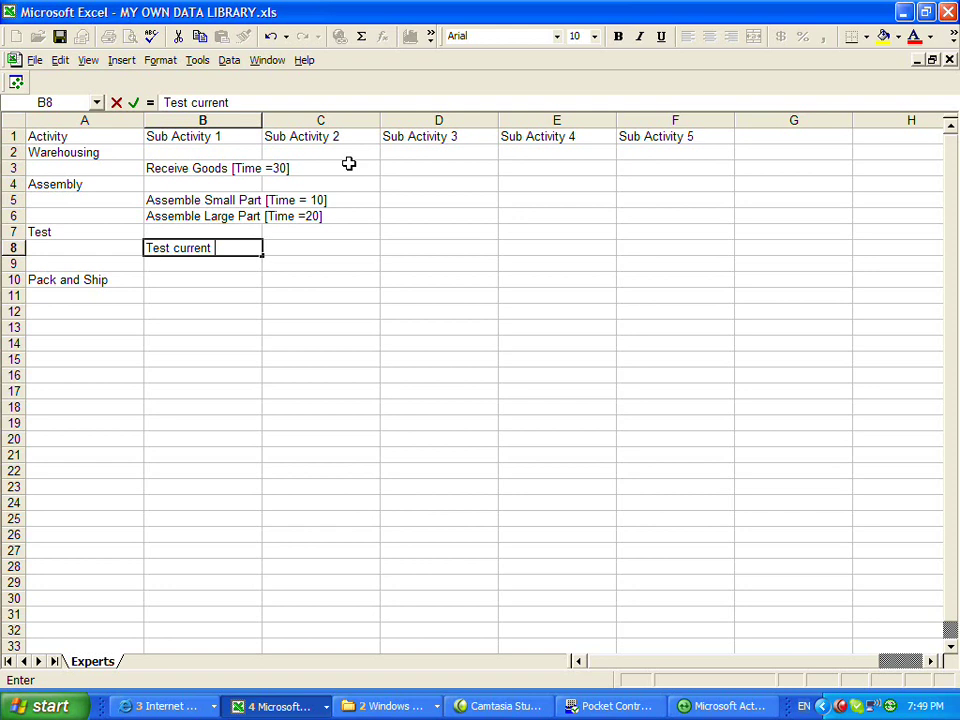
{"action": "type", "text": "[Time = 15"}
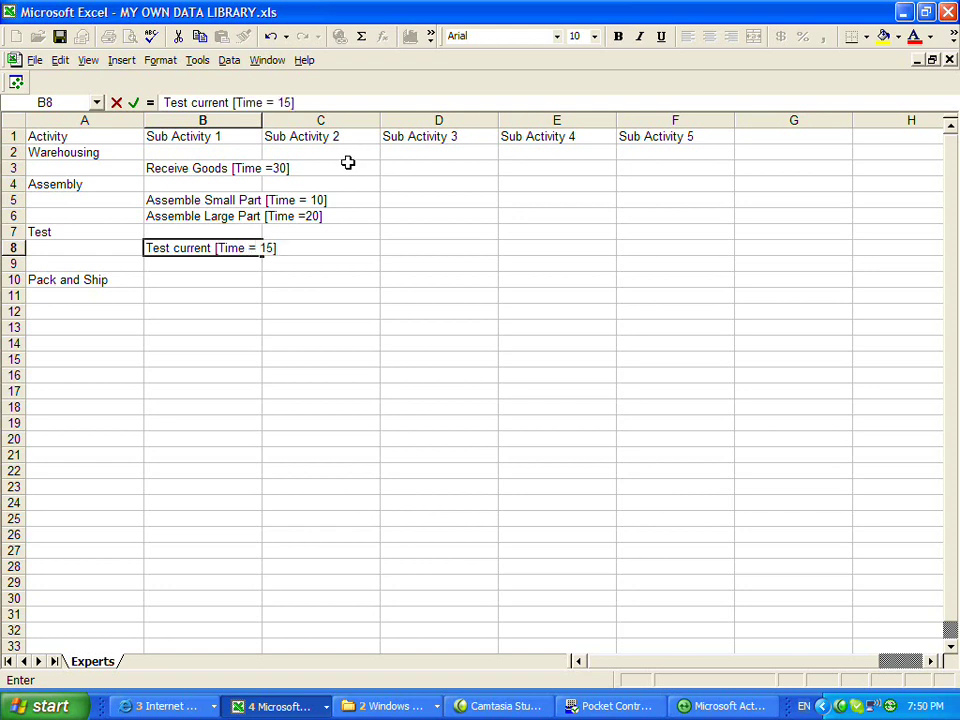
{"action": "key", "text": "Return"}
Enter "Ship Out [Time = 30]" in cell B11 as a Sub Activity 1 element of Pack and Ship
{"action": "left_click", "coordinate": [200, 295]}
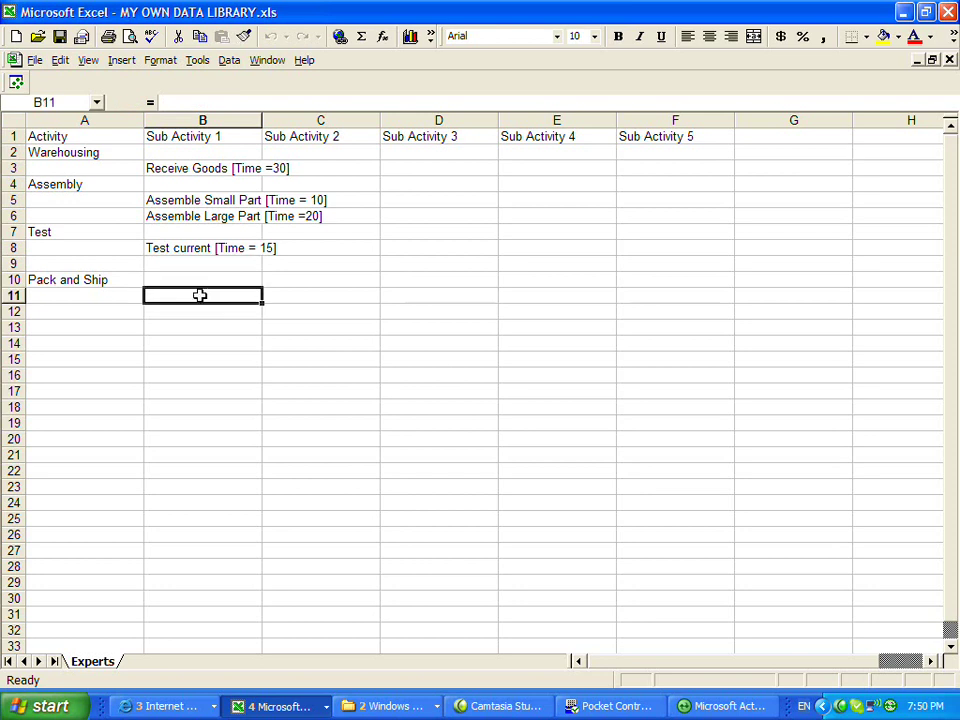
{"action": "type", "text": "Ship Out ["}
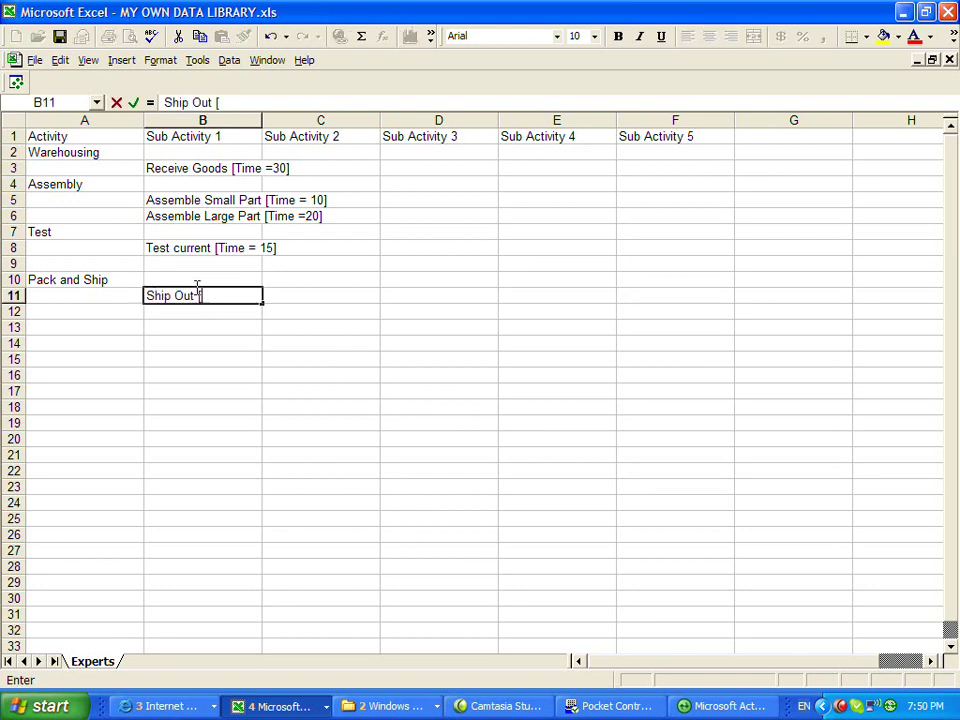
{"action": "type", "text": "Time"}
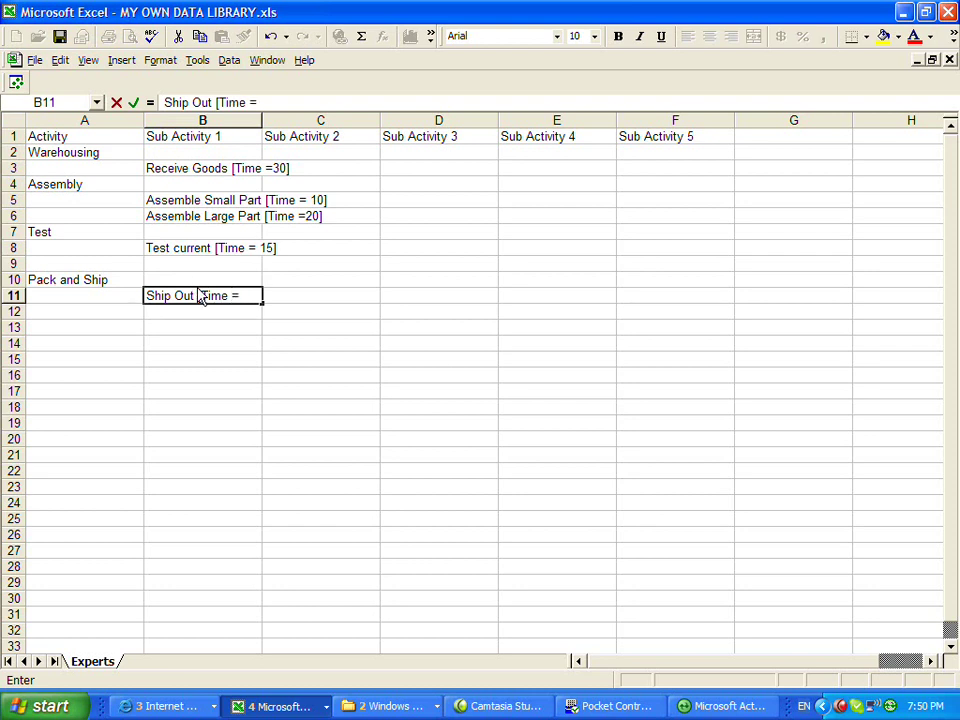
{"action": "type", "text": " = 30"}
Delete the empty row 9 between the Test and Pack and Ship activities
{"action": "left_click", "coordinate": [12, 263]}
{"action": "left_click", "coordinate": [59, 61]}
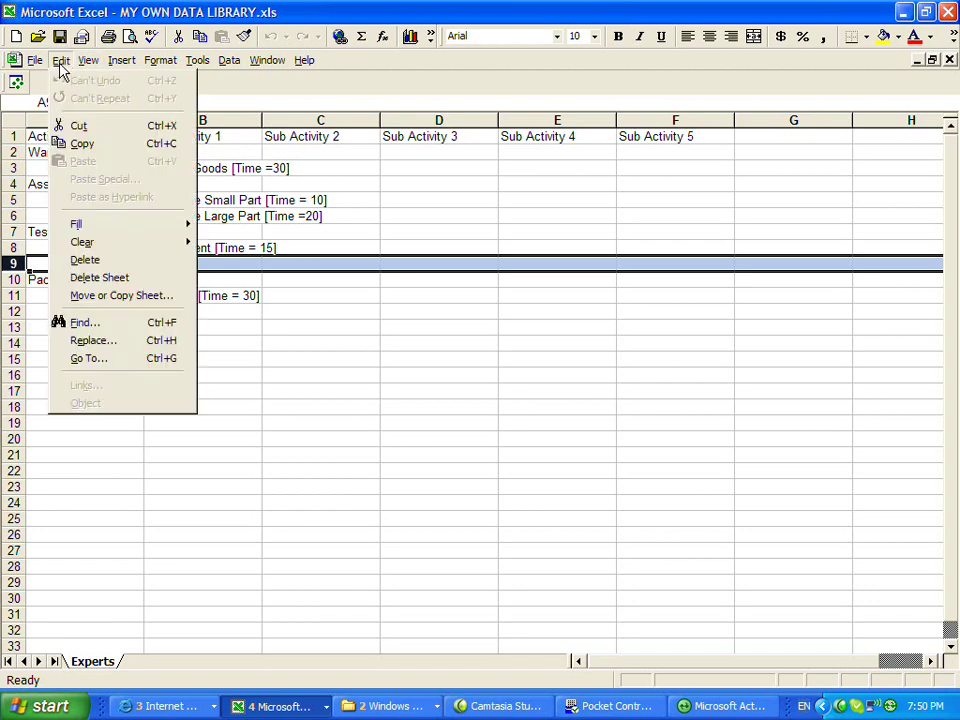
{"action": "left_click", "coordinate": [80, 259]}
{"action": "left_click", "coordinate": [172, 282]}
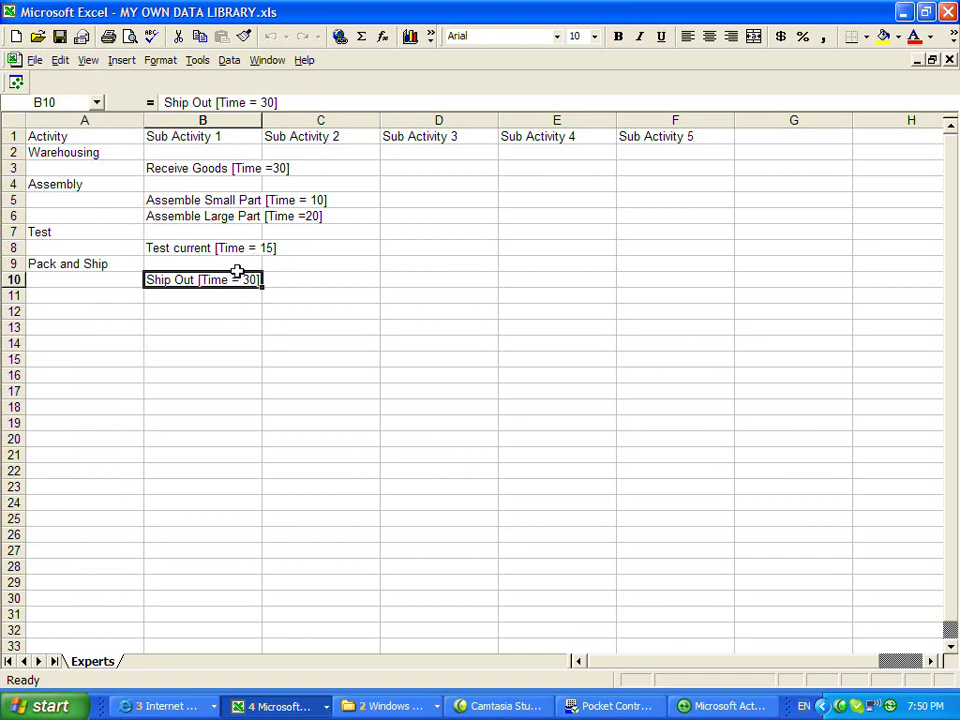
Insert three blank rows above the Pack and Ship activity, starting at row 9
{"action": "left_click_drag", "start_coordinate": [13, 264], "coordinate": [15, 290]}
{"action": "left_click", "coordinate": [121, 60]}
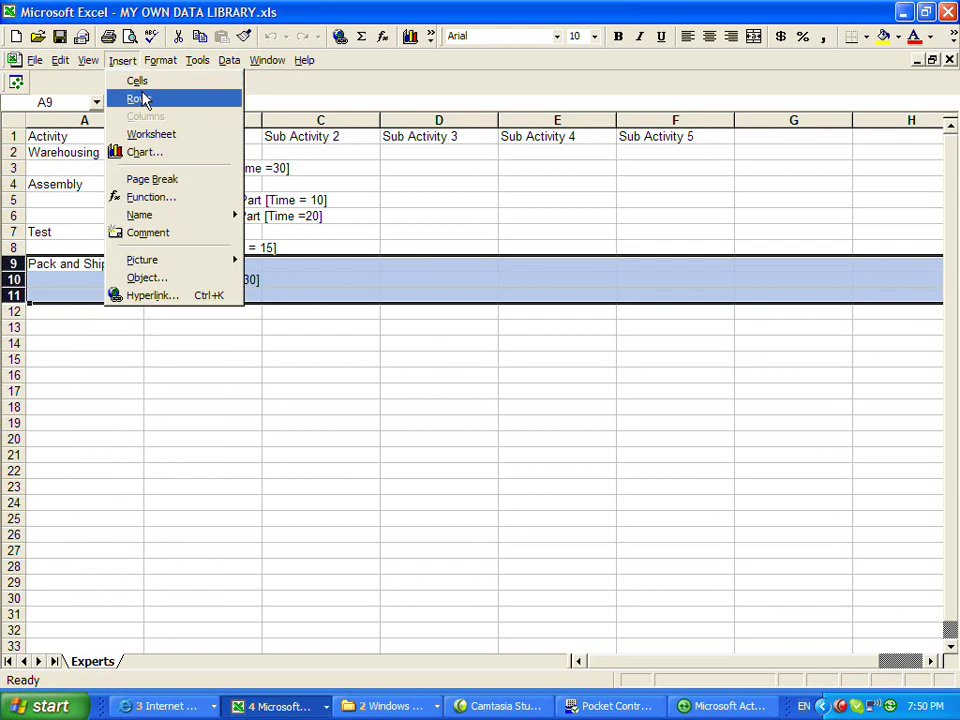
{"action": "left_click", "coordinate": [138, 97]}
Enter "Extended Test" without a time in cell B9 as a Sub Activity 1 entry of Test
{"action": "left_click", "coordinate": [195, 262]}
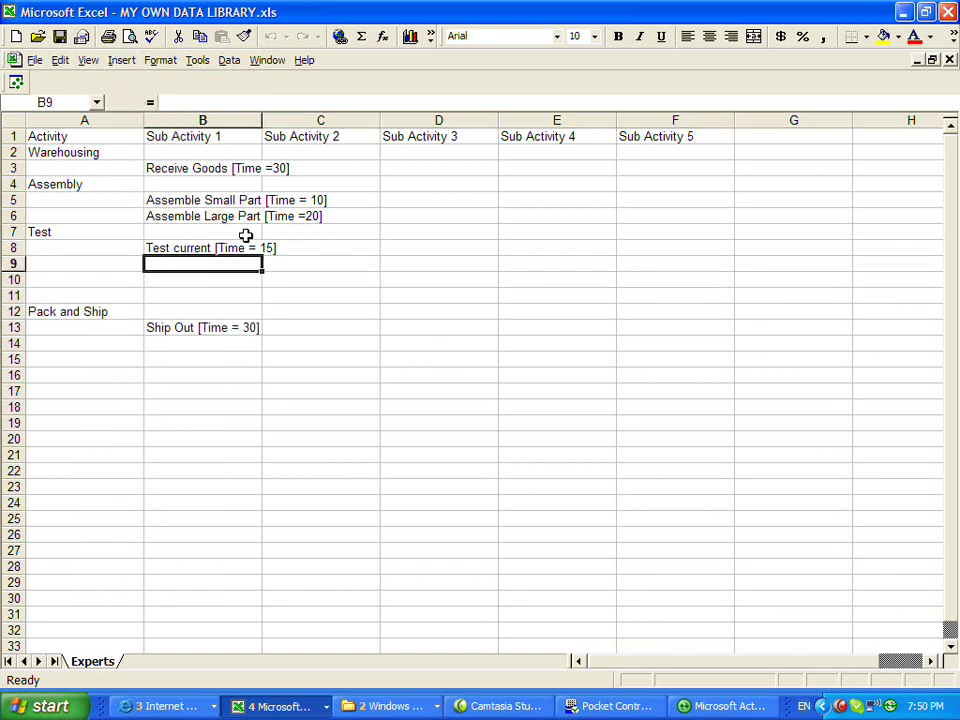
{"action": "type", "text": "Ext"}
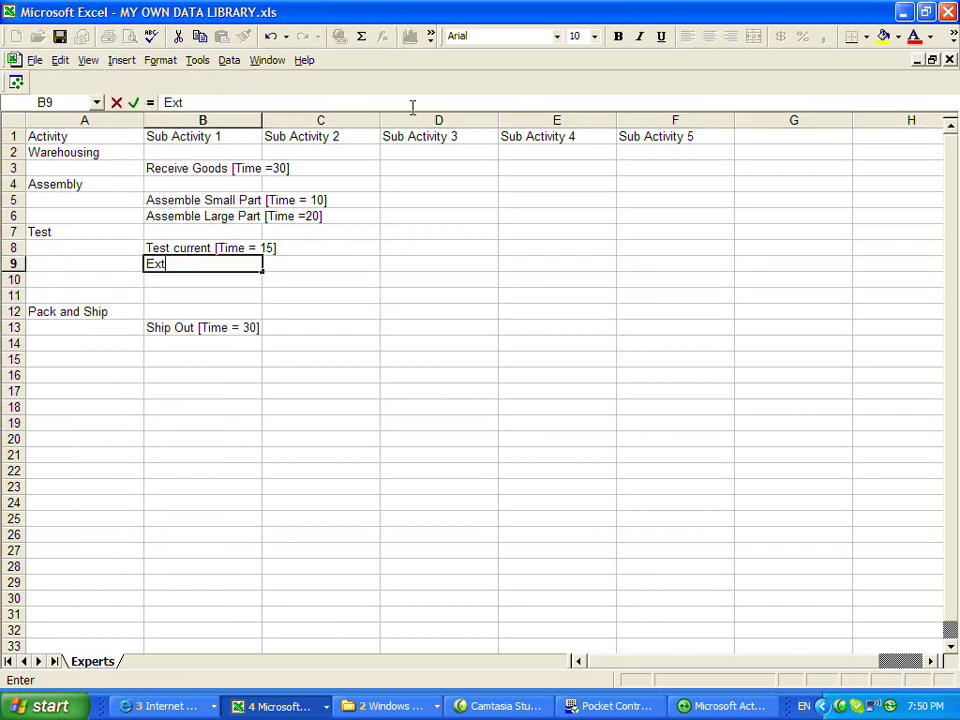
{"action": "type", "text": "ended T"}
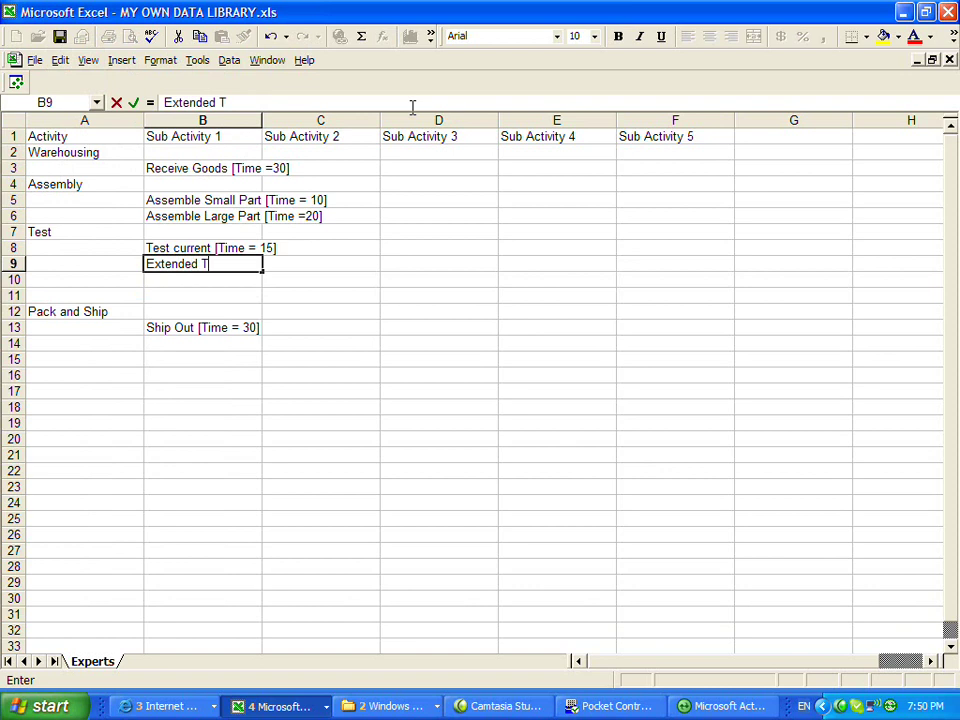
{"action": "type", "text": "est"}
{"action": "key", "text": "Return"}
Enter "Per Spec 1 [Time = 15.8]" in cell C10 as a Sub Activity 2 element of Extended Test
{"action": "key", "text": "Right"}
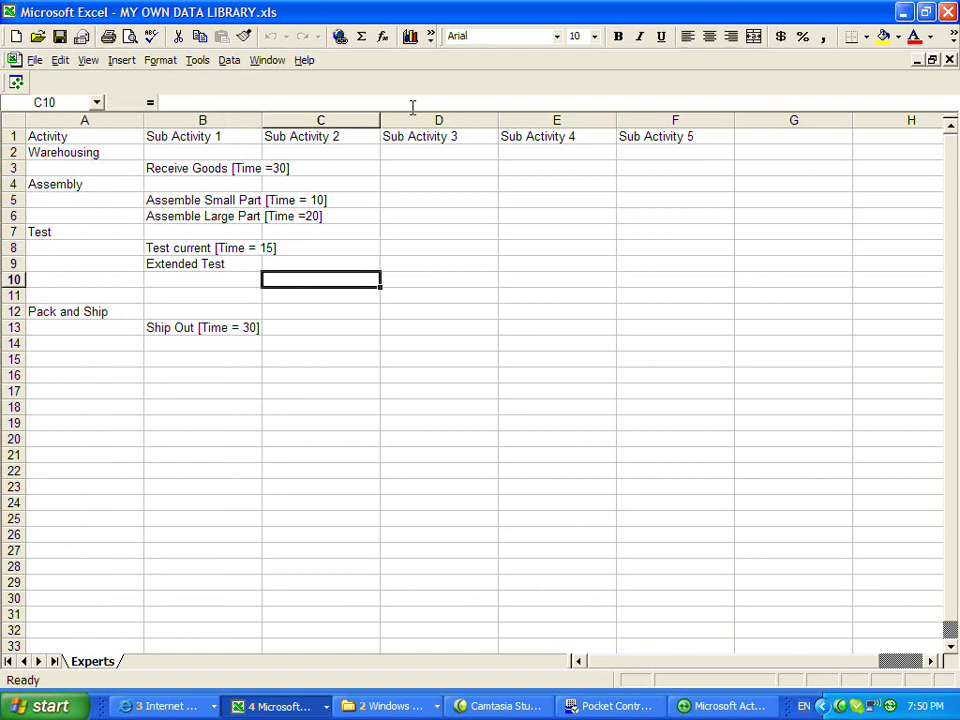
{"action": "type", "text": "Spec"}
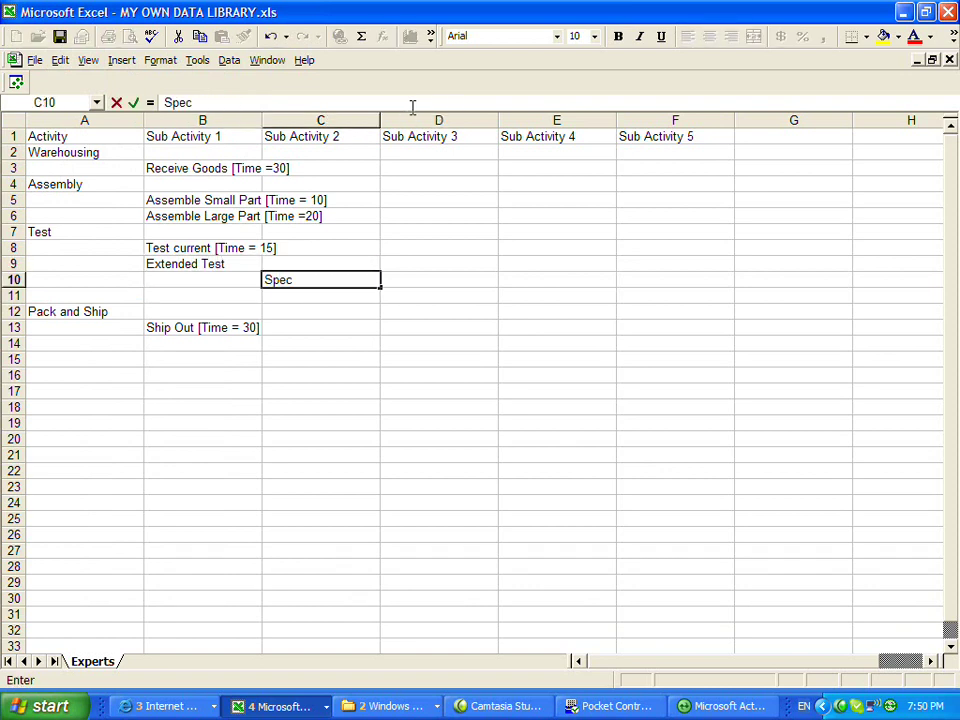
{"action": "key", "text": "BackSpace"}
{"action": "key", "text": "BackSpace"}
{"action": "key", "text": "BackSpace"}
{"action": "key", "text": "BackSpace"}
{"action": "type", "text": "Per Spe"}
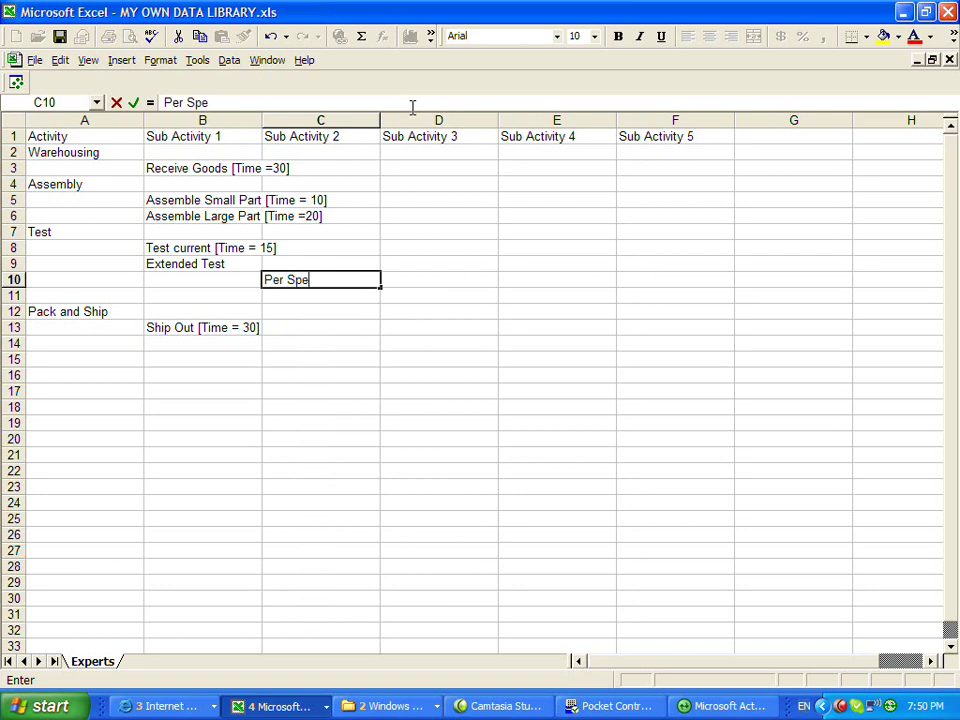
{"action": "type", "text": "c 1 [Time = 15.8"}
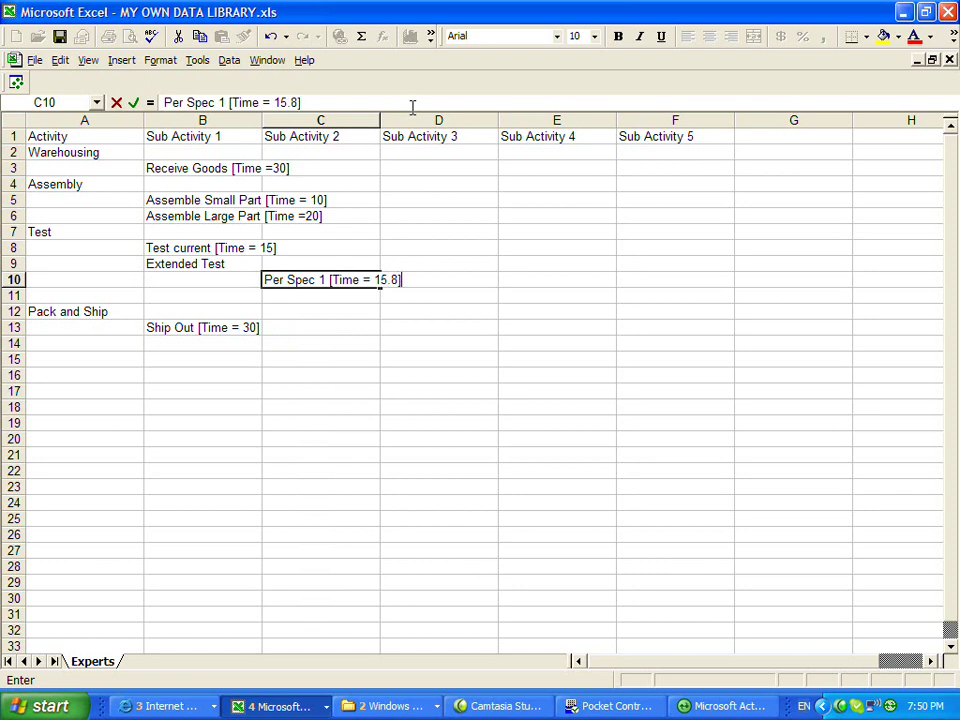
{"action": "key", "text": "Return"}
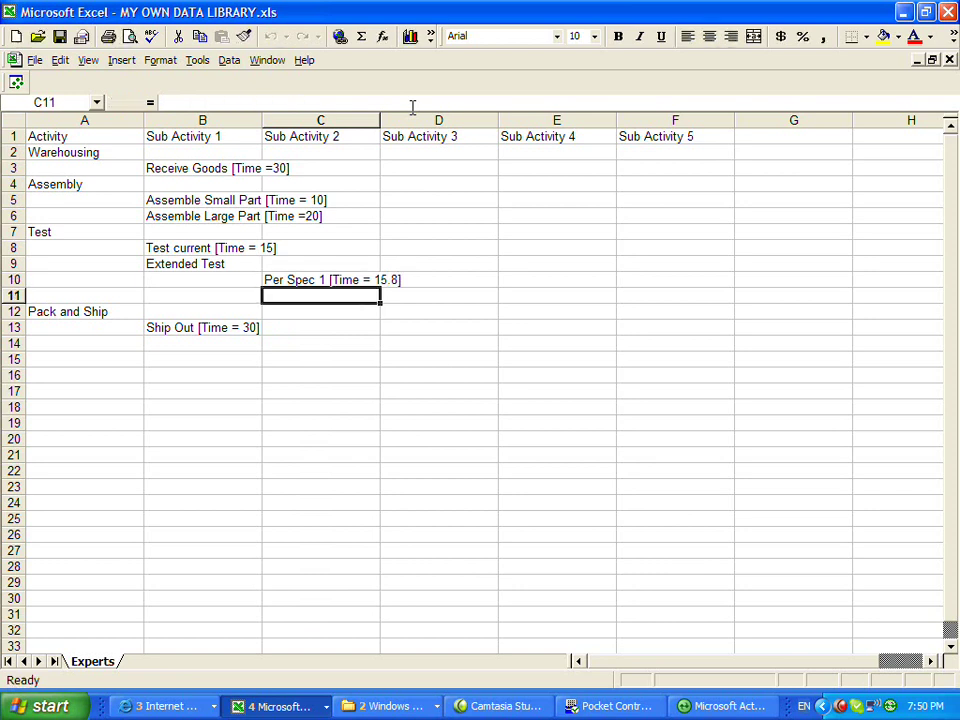
Enter "Per Spec 2 [Time = 22.5]" in cell C11 as a second Sub Activity 2 element of Extended Test
{"action": "type", "text": "Per Spe"}
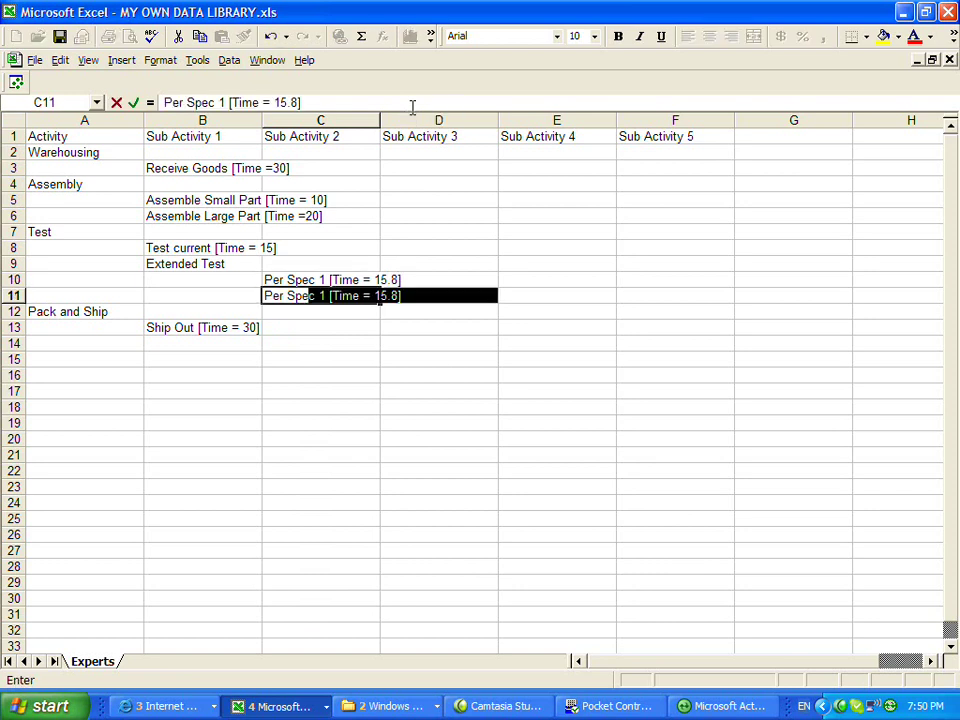
{"action": "type", "text": "c 2 [T"}
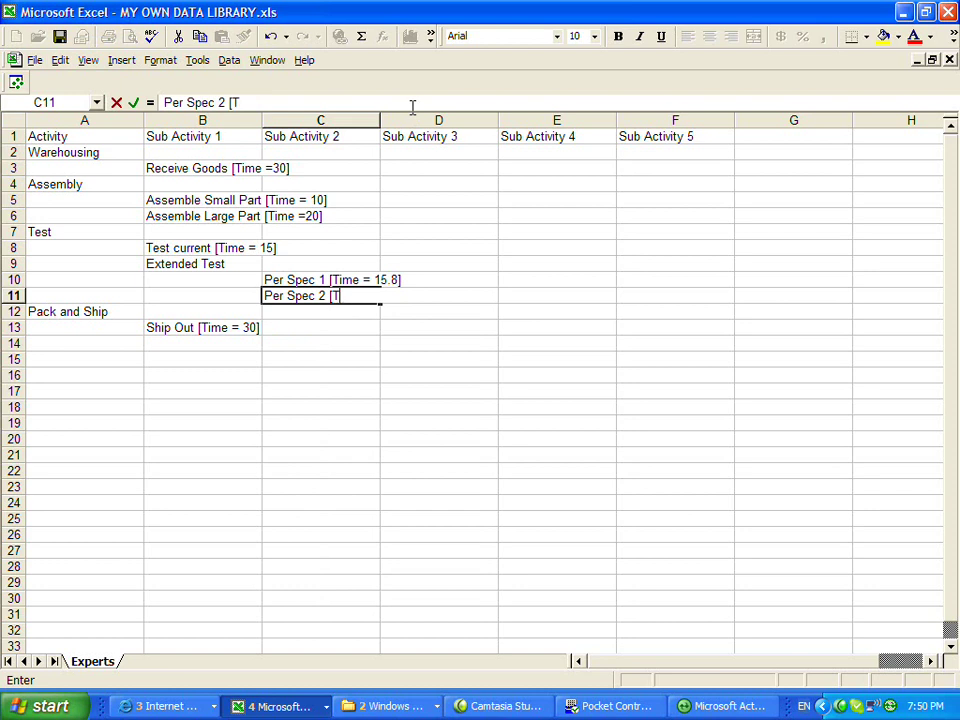
{"action": "type", "text": "ime = 22"}
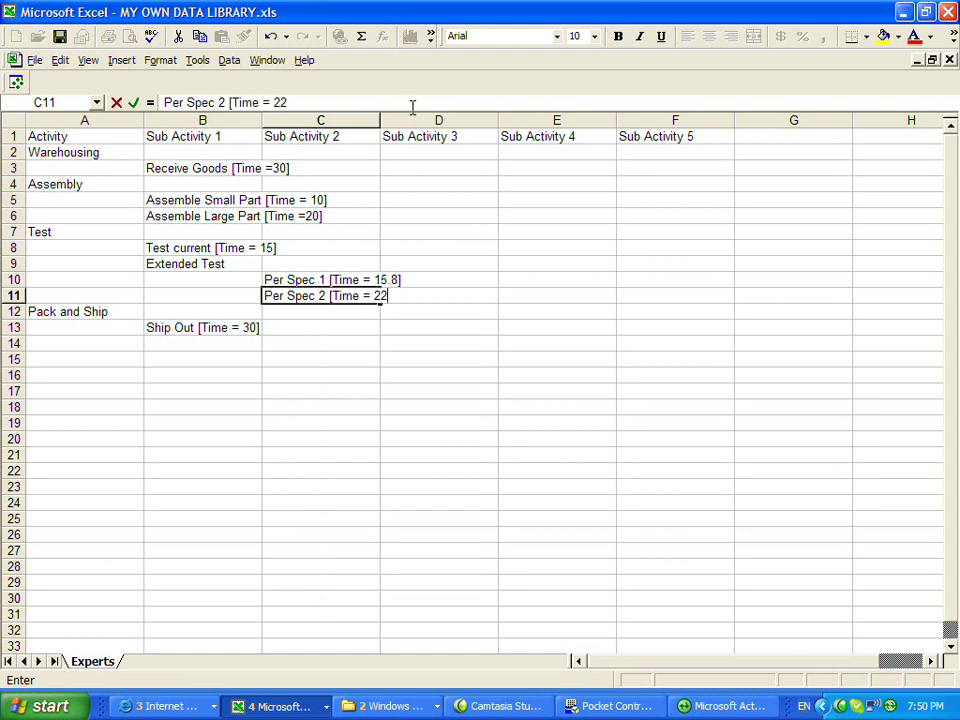
{"action": "type", "text": ".5]"}
{"action": "left_click_drag", "start_coordinate": [340, 376], "coordinate": [343, 364]}
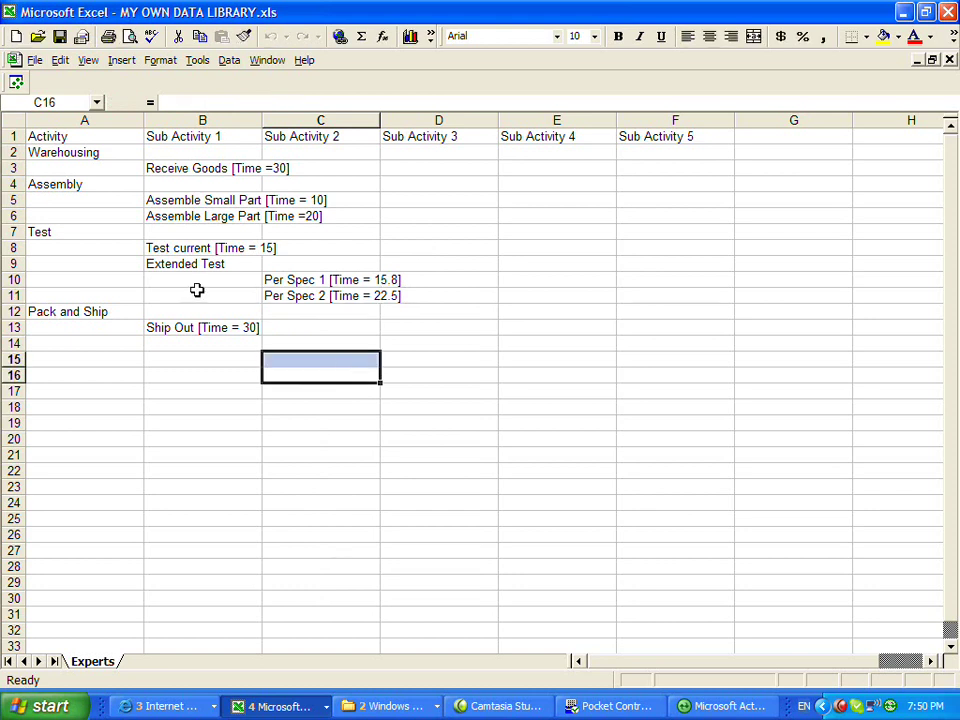
Save the My Own Data Library workbook and close it to return to the Timer Pro main menu
{"action": "left_click", "coordinate": [35, 60]}
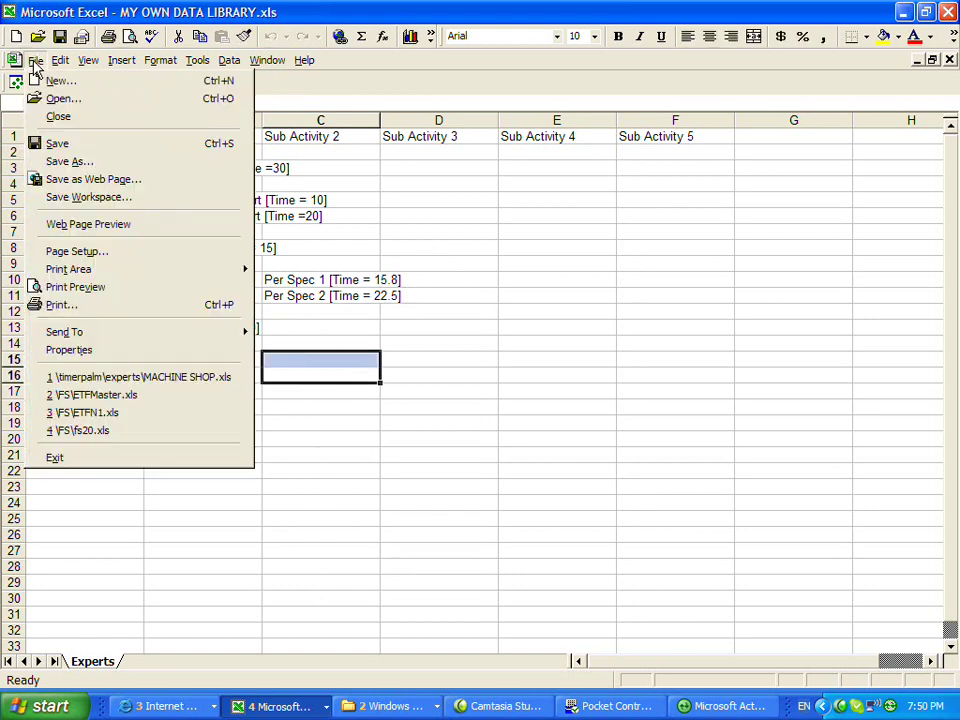
{"action": "left_click", "coordinate": [57, 146]}
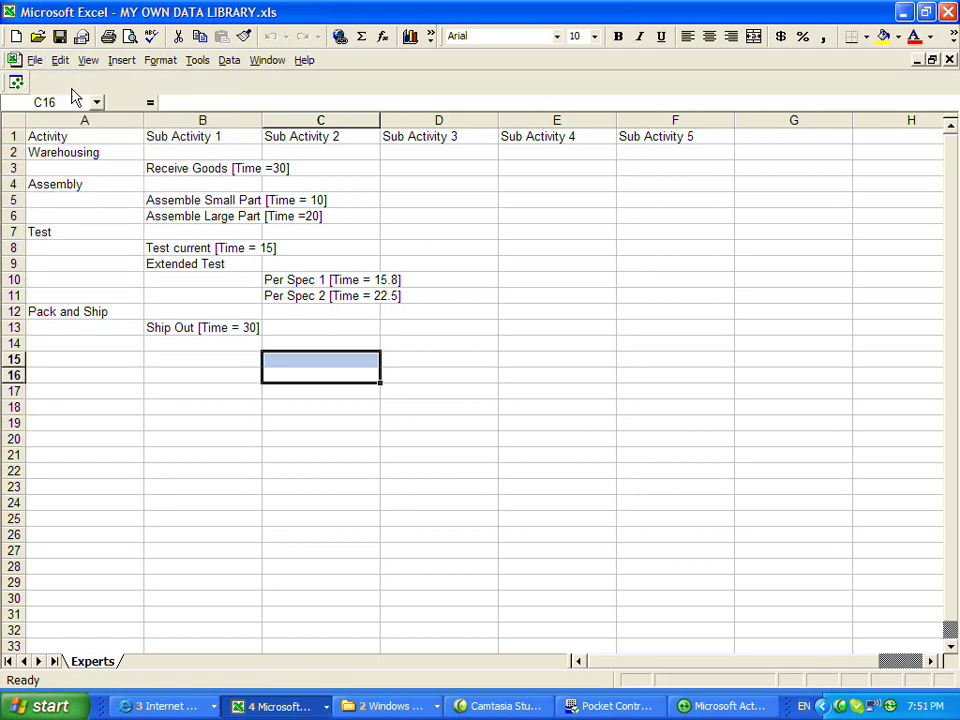
{"action": "left_click", "coordinate": [35, 60]}
{"action": "left_click", "coordinate": [58, 118]}
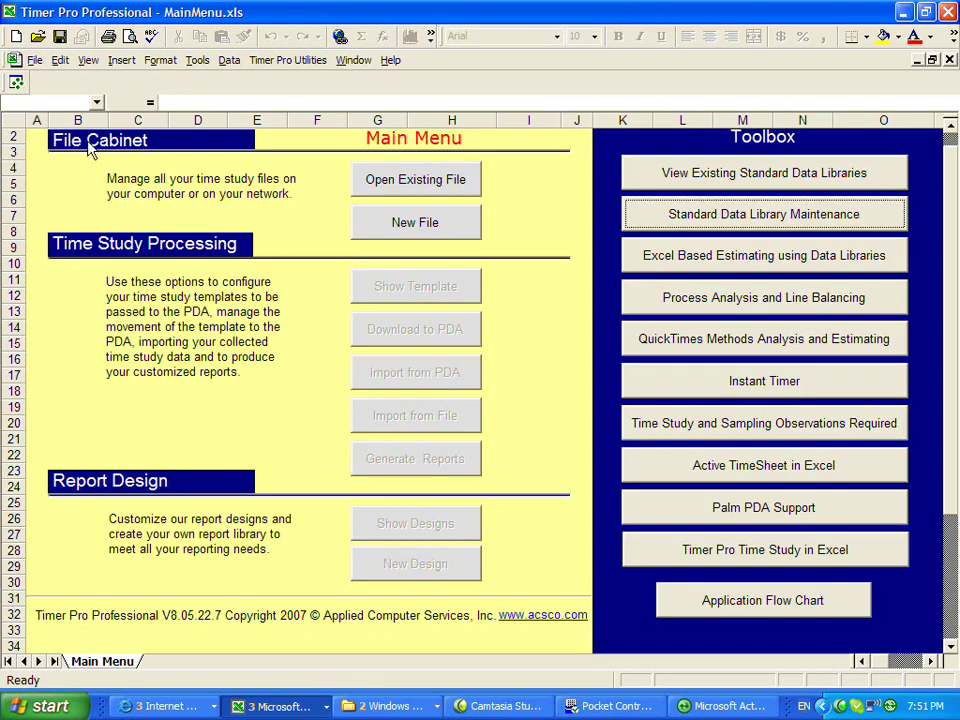
Start Process Analysis and Line Balancing and open MoldingWorkCell.chp from the TimerPalm folder
{"action": "left_click", "coordinate": [800, 306]}
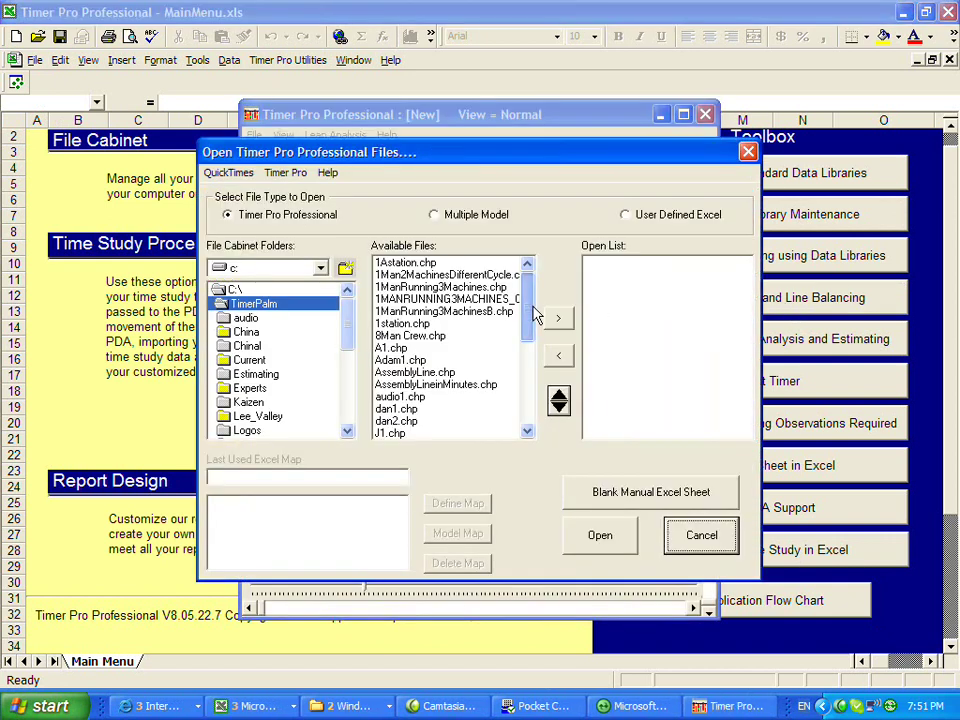
{"action": "scroll", "coordinate": [535, 316], "scroll_direction": "down", "scroll_amount": 10}
{"action": "left_click", "coordinate": [430, 360]}
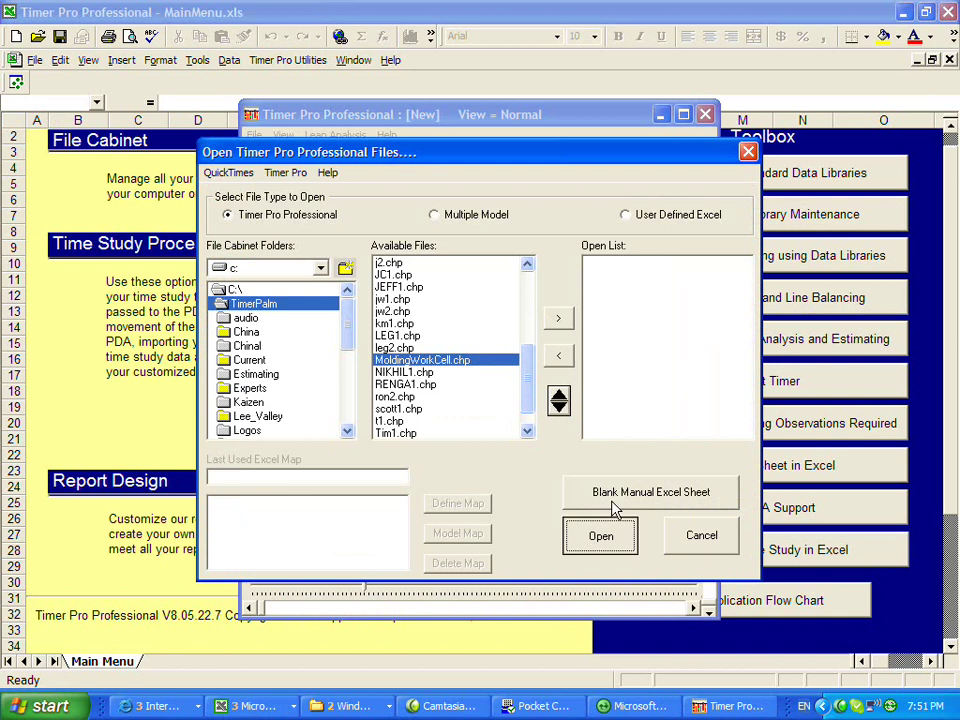
{"action": "key", "text": "Return"}
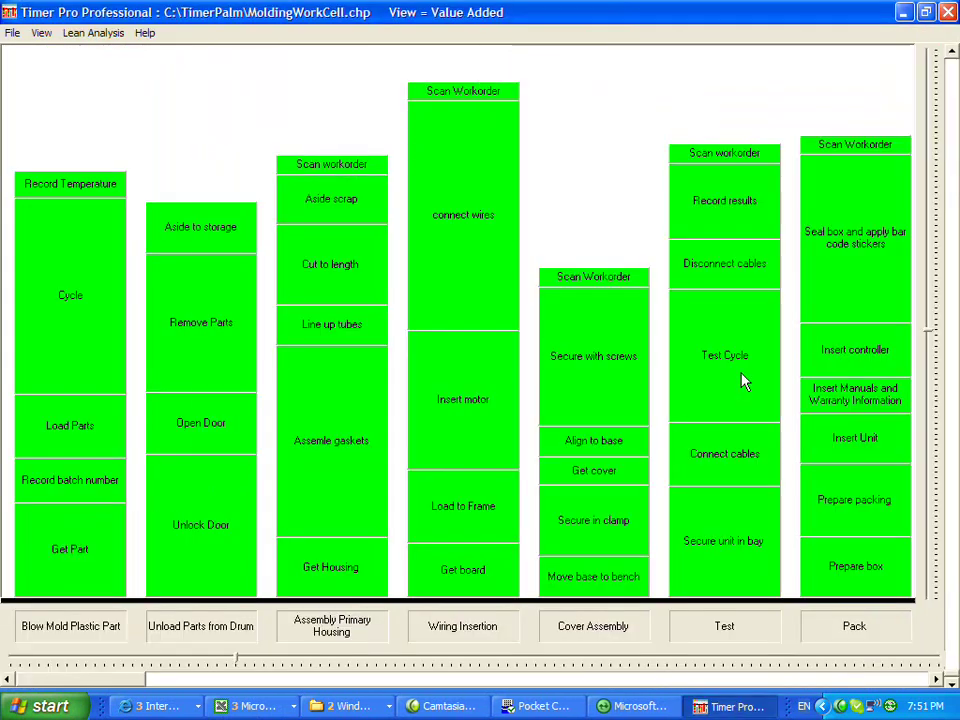
Add a task named "New Task" with 1 operator after Cover Assembly and move it in front of Wiring Insertion
{"action": "right_click", "coordinate": [600, 626]}
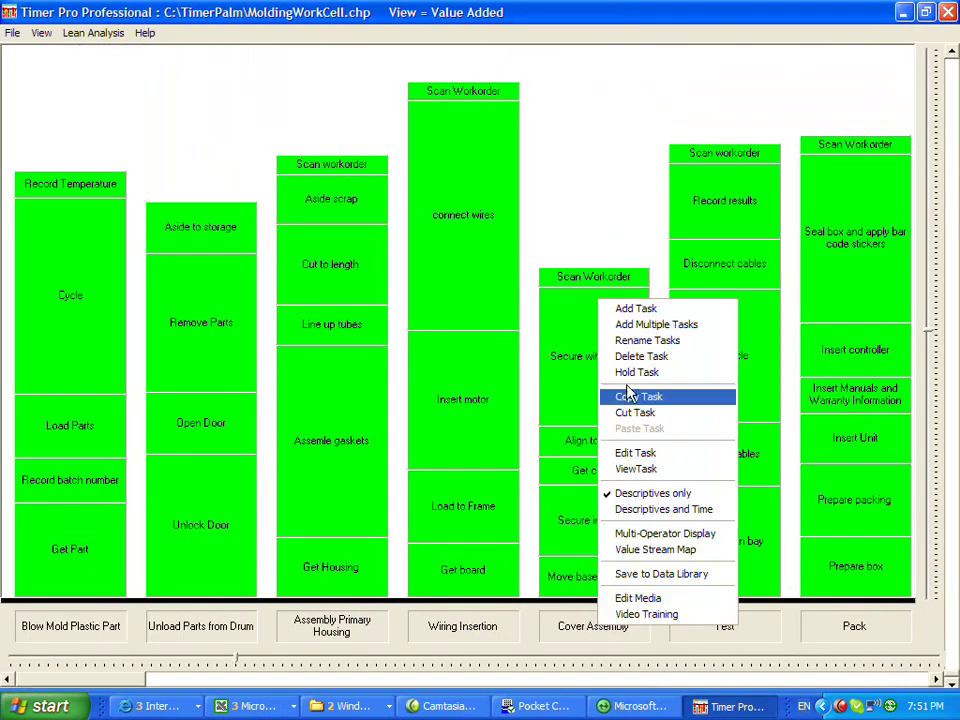
{"action": "left_click", "coordinate": [636, 310]}
{"action": "type", "text": "New Tas"}
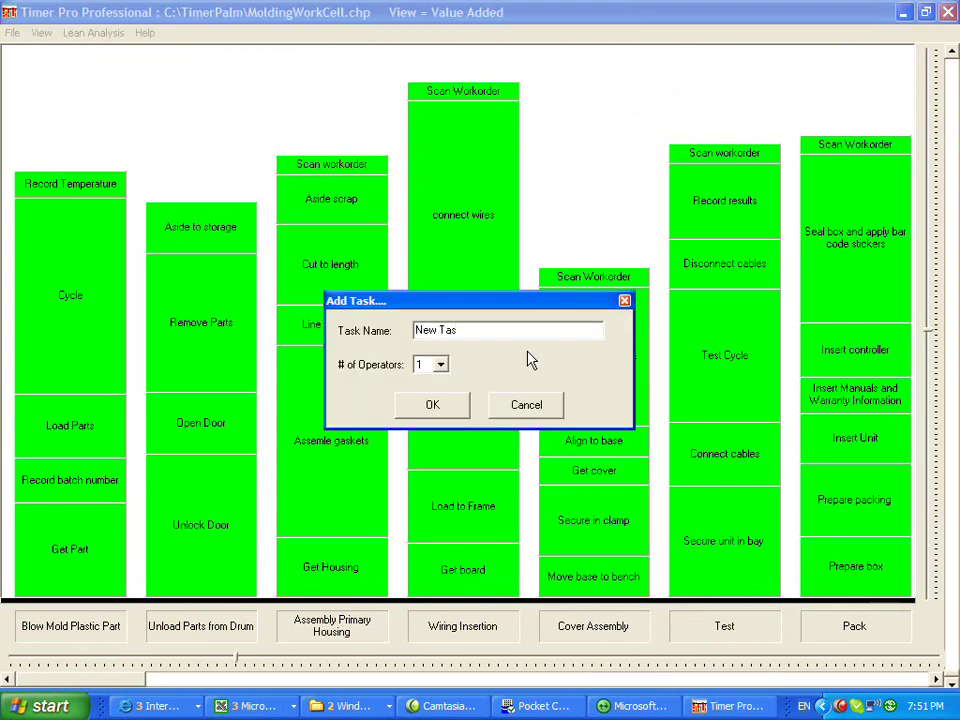
{"action": "type", "text": "k"}
{"action": "key", "text": "Return"}
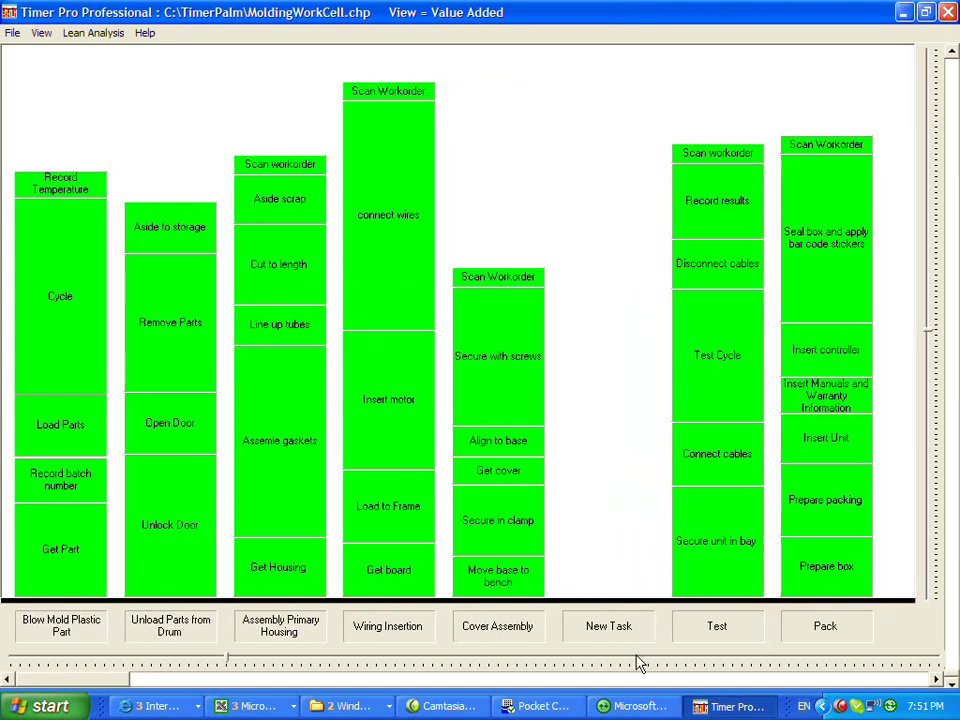
{"action": "left_click_drag", "start_coordinate": [620, 635], "coordinate": [395, 628]}
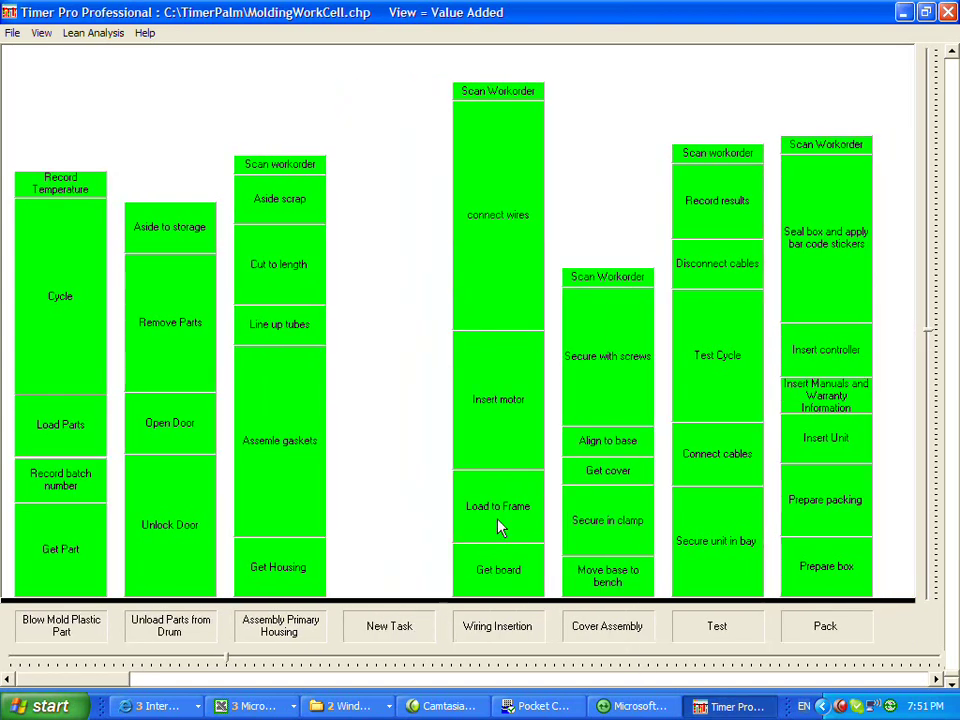
Try moving the Load to Frame activity from Wiring Insertion into New Task, and undo the move
{"action": "left_click", "coordinate": [499, 520]}
{"action": "left_click_drag", "start_coordinate": [503, 520], "coordinate": [379, 574]}
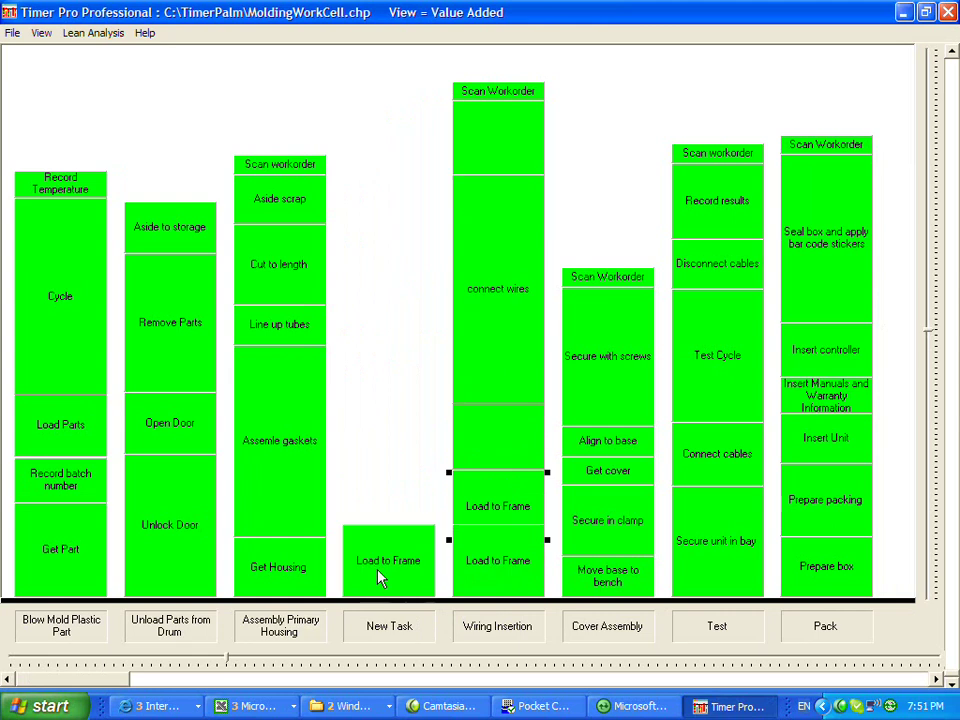
{"action": "key", "text": "ctrl+z"}
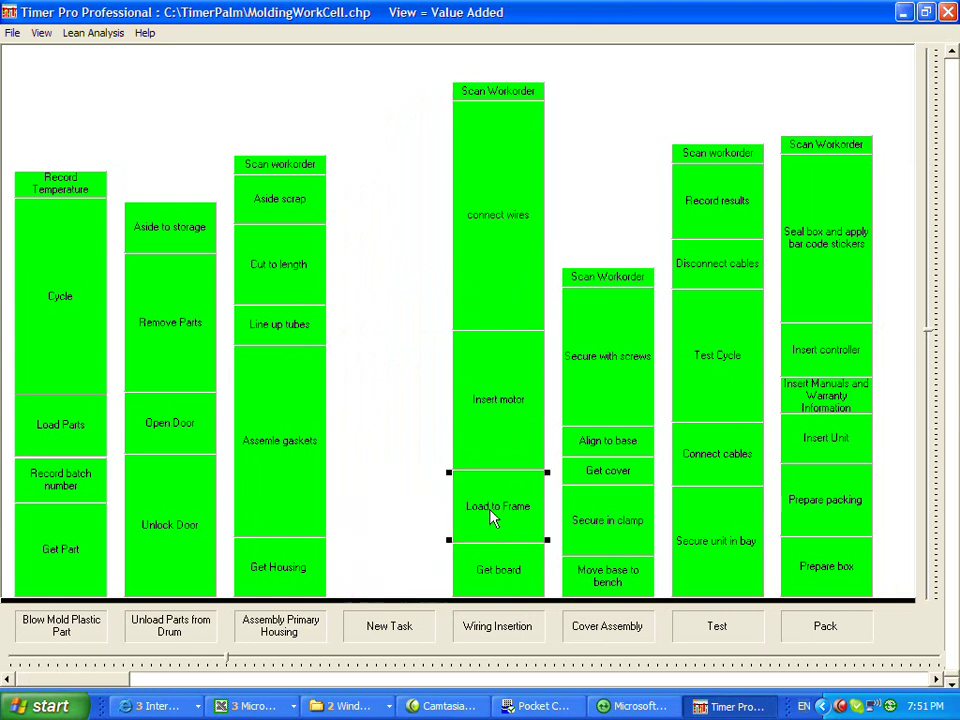
Open the data libraries for the New Task column and select Receive Goods from Warehousing in My Own Data Library
{"action": "right_click", "coordinate": [371, 494]}
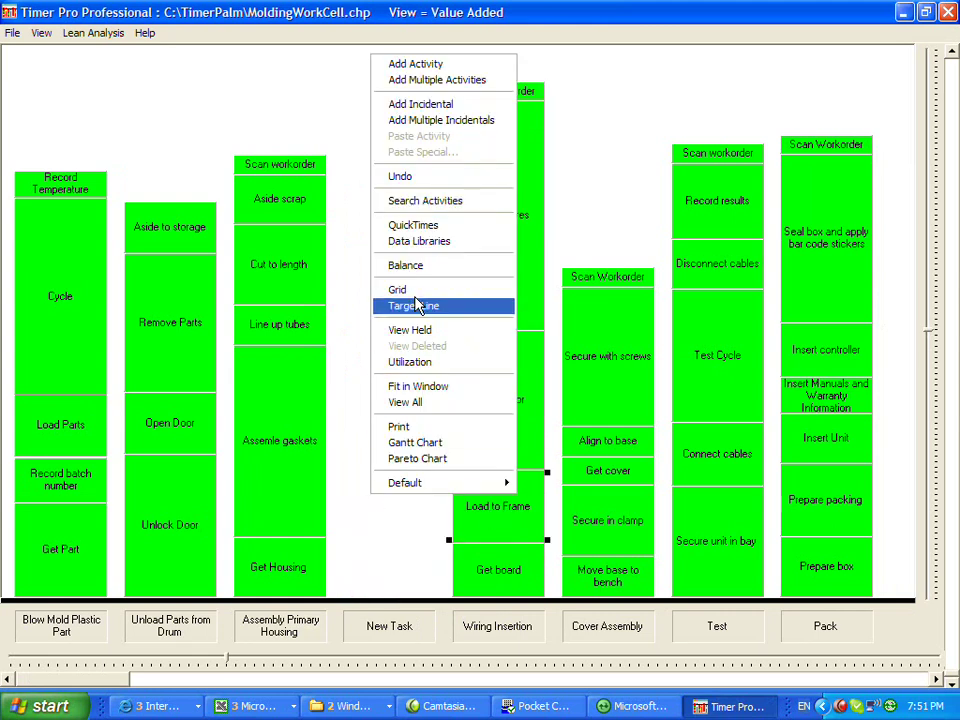
{"action": "left_click", "coordinate": [415, 240]}
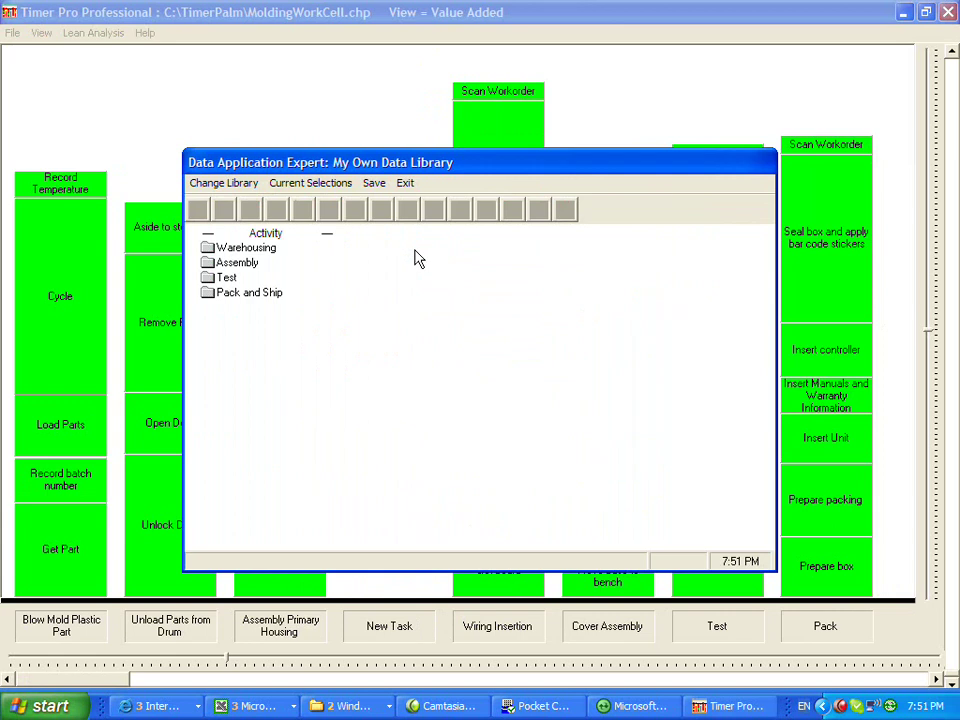
{"action": "left_click", "coordinate": [265, 248]}
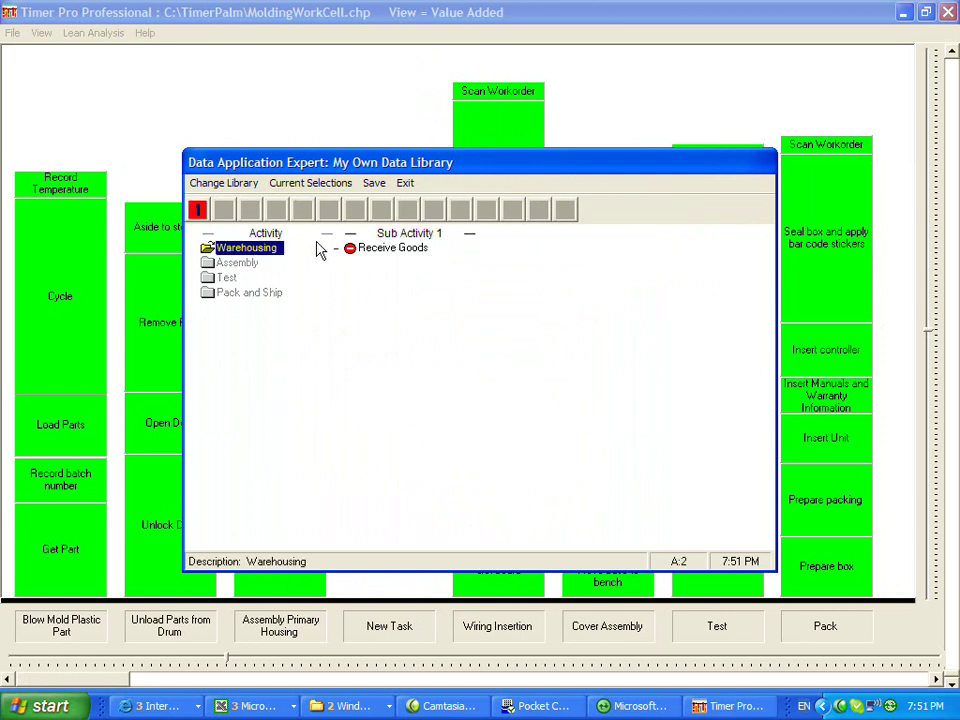
{"action": "double_click", "coordinate": [370, 252]}
{"action": "left_click", "coordinate": [436, 418]}
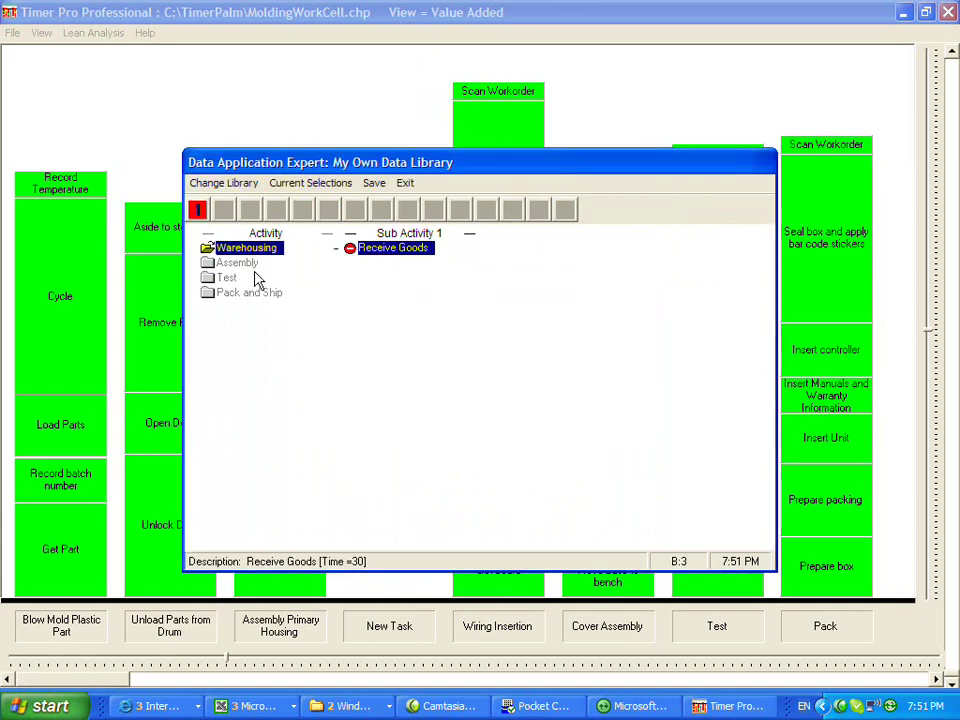
Add Assemble Small Part from the Assembly activity to the selections, with 10 seconds and frequency 1
{"action": "left_click", "coordinate": [238, 264]}
{"action": "double_click", "coordinate": [386, 250]}
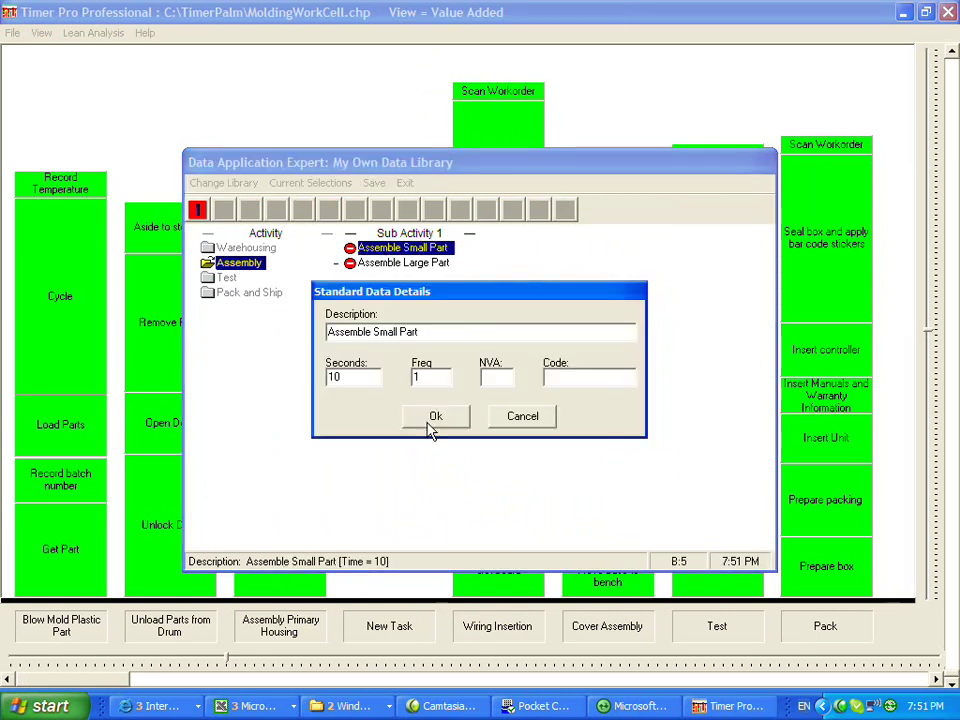
{"action": "left_click", "coordinate": [431, 424]}
Add Per Spec 1 from Extended Test under the Test activity to the selections, with 15.8 seconds and frequency 1
{"action": "left_click", "coordinate": [226, 277]}
{"action": "left_click", "coordinate": [386, 264]}
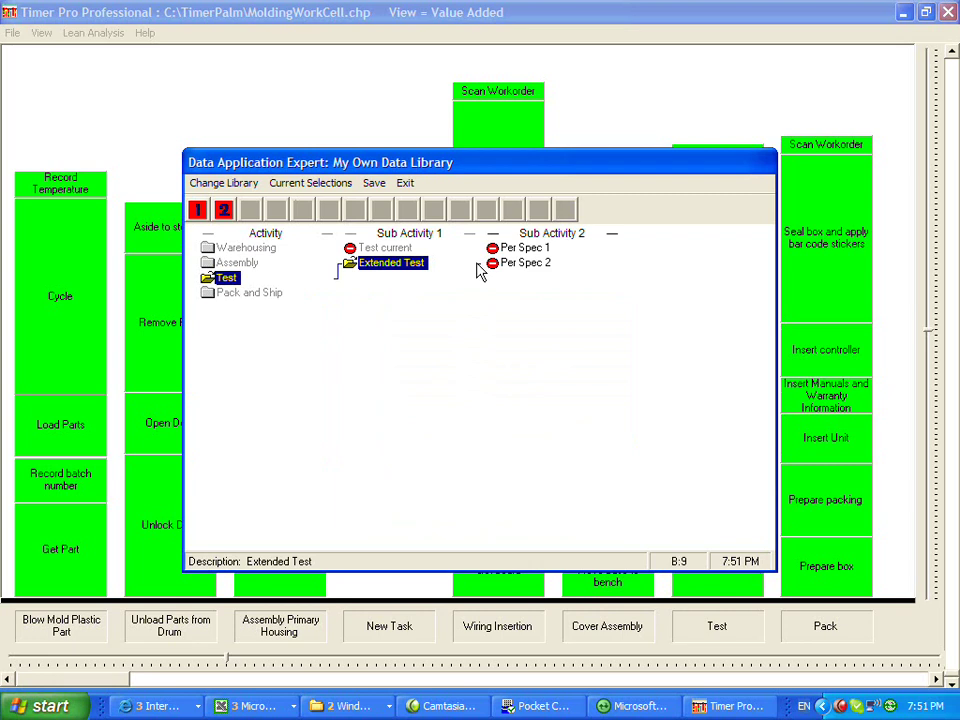
{"action": "left_click", "coordinate": [522, 263]}
{"action": "left_click", "coordinate": [514, 250]}
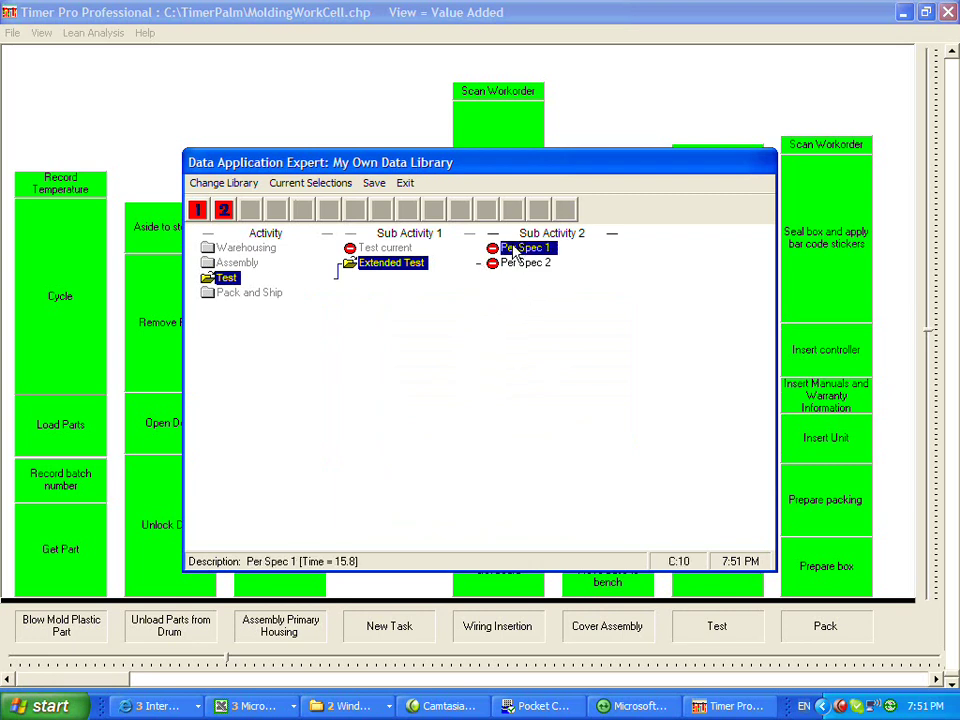
{"action": "double_click", "coordinate": [515, 252]}
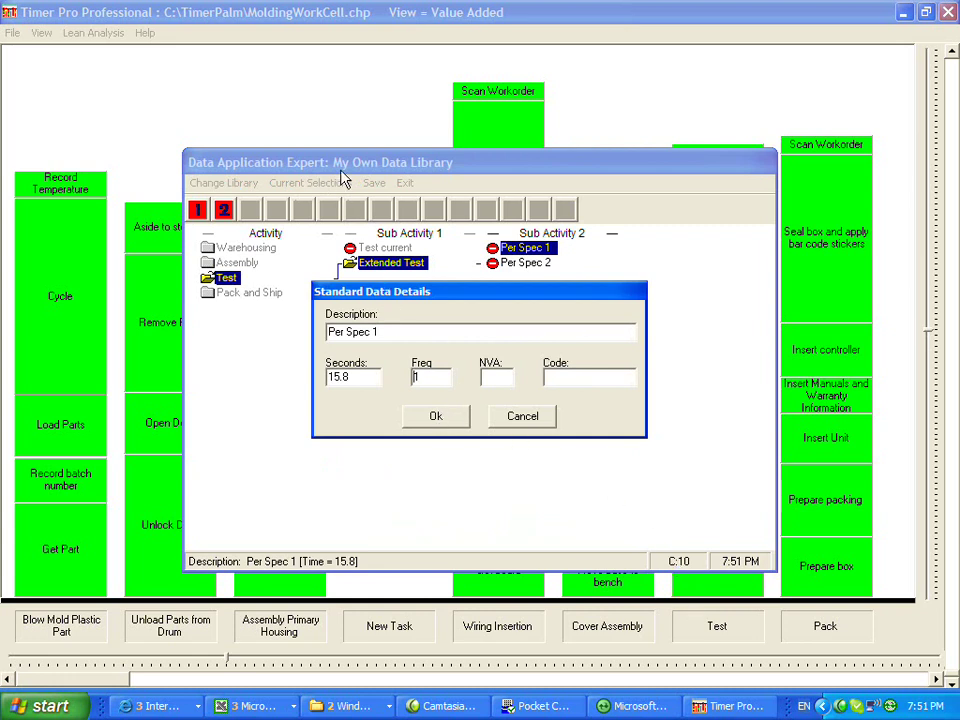
{"action": "left_click", "coordinate": [438, 420]}
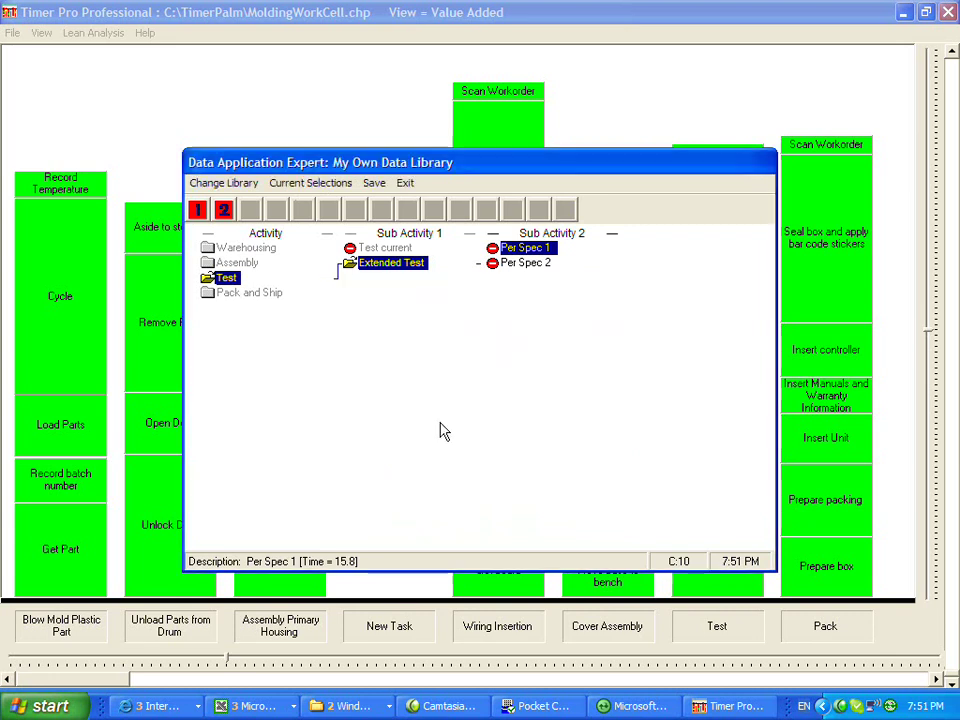
Add Ship Out from Pack and Ship and save all selected library elements into the New Task column
{"action": "left_click", "coordinate": [252, 293]}
{"action": "left_click", "coordinate": [380, 249]}
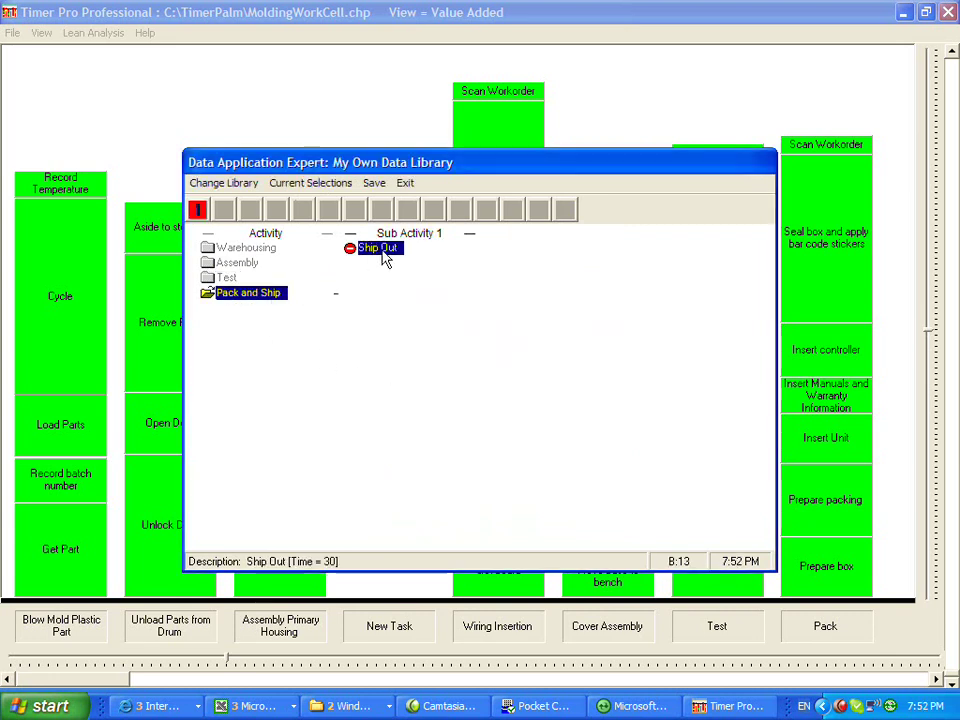
{"action": "double_click", "coordinate": [396, 251]}
{"action": "left_click", "coordinate": [436, 416]}
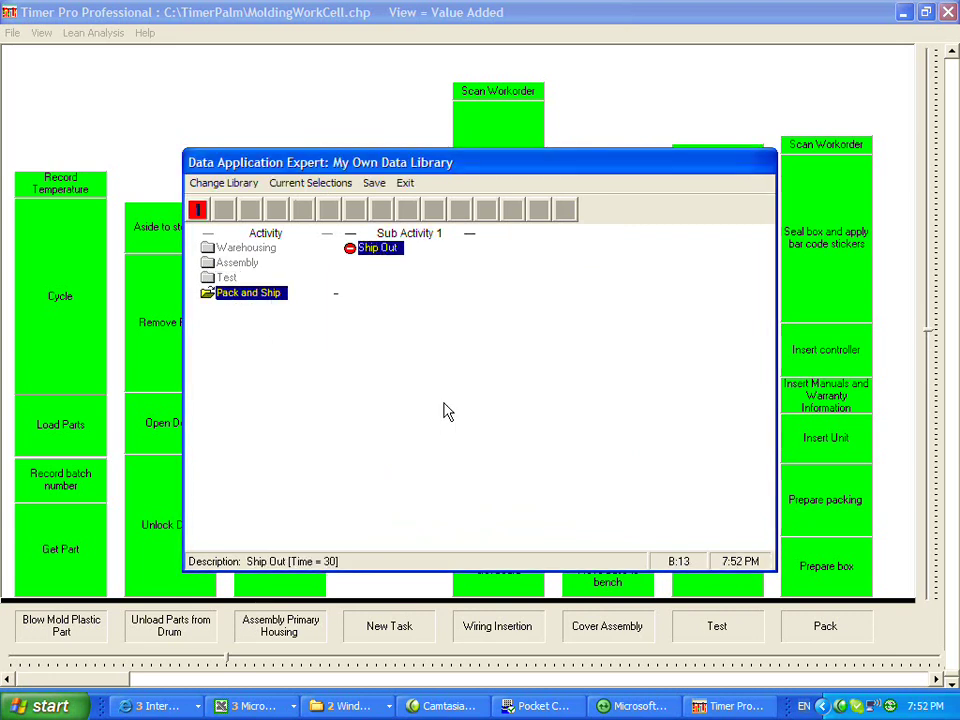
{"action": "left_click", "coordinate": [374, 184]}
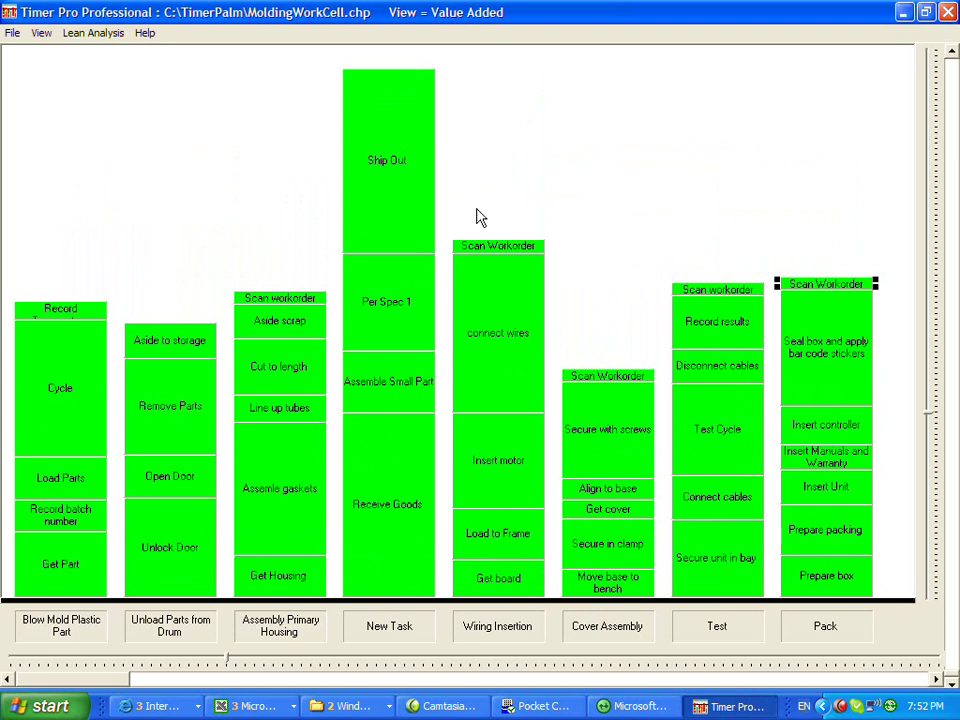
Open the data libraries for the Cover Assembly column and switch to the Electrical and Electronics library
{"action": "right_click", "coordinate": [592, 308]}
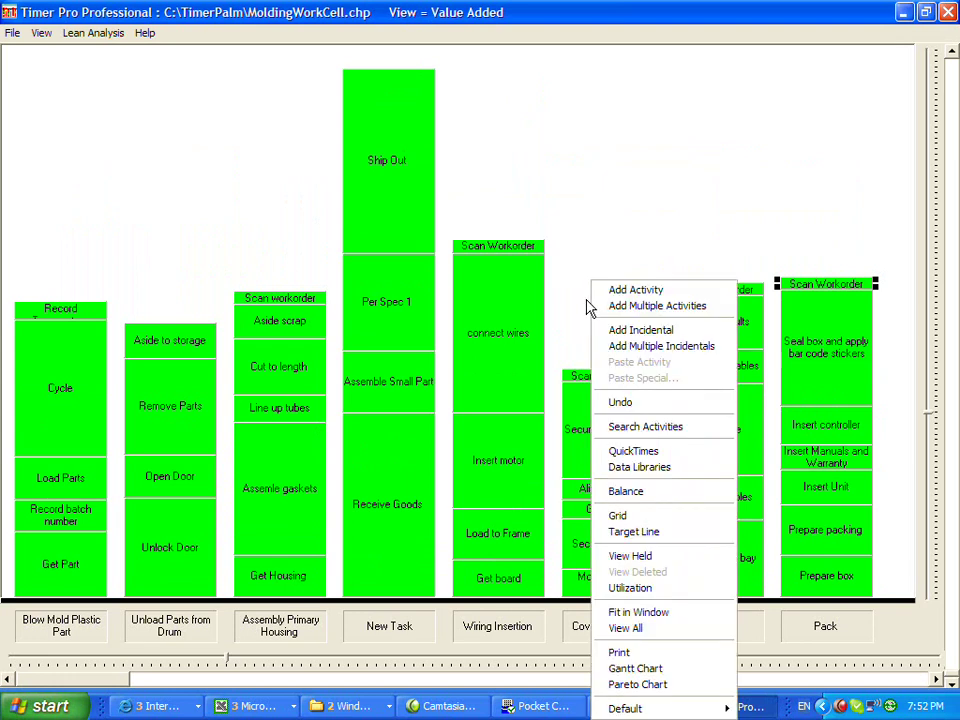
{"action": "left_click", "coordinate": [628, 467]}
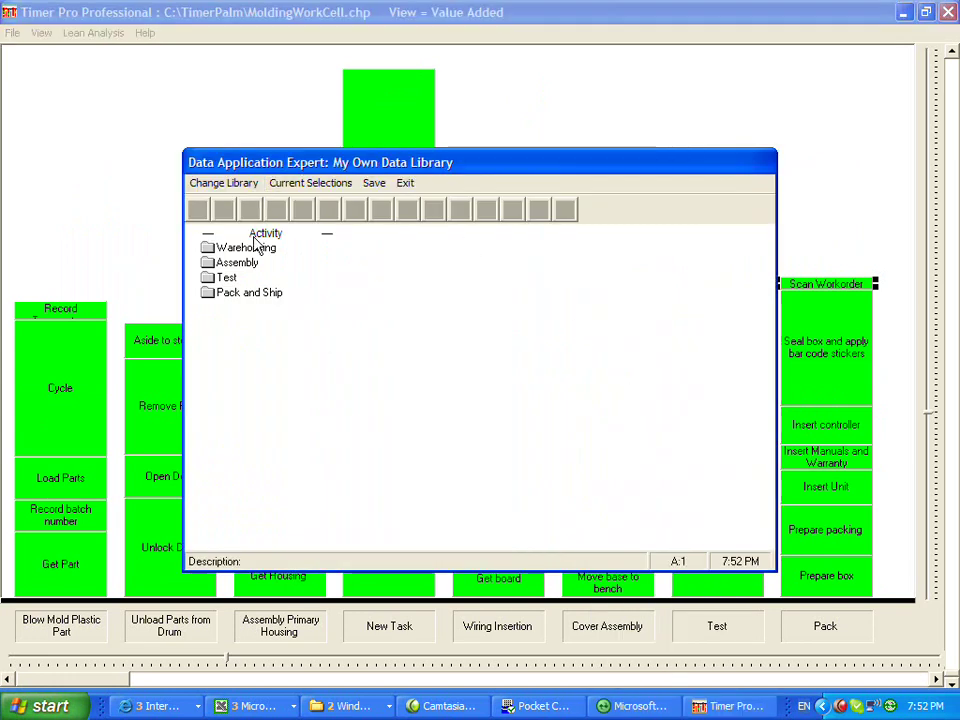
{"action": "left_click", "coordinate": [238, 185]}
{"action": "left_click", "coordinate": [430, 306]}
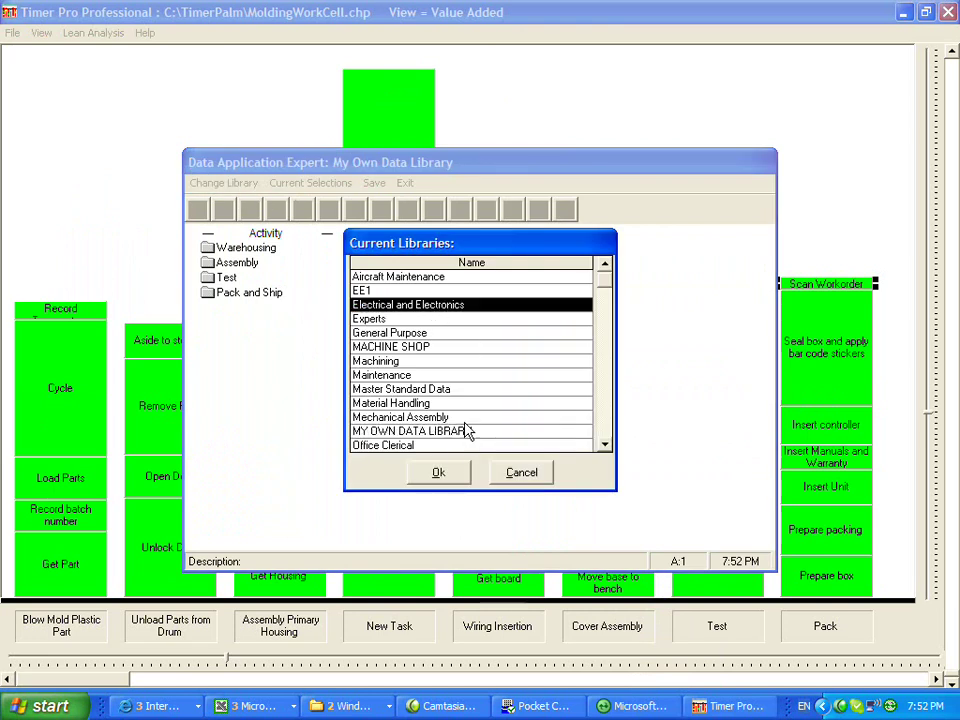
{"action": "left_click", "coordinate": [440, 470]}
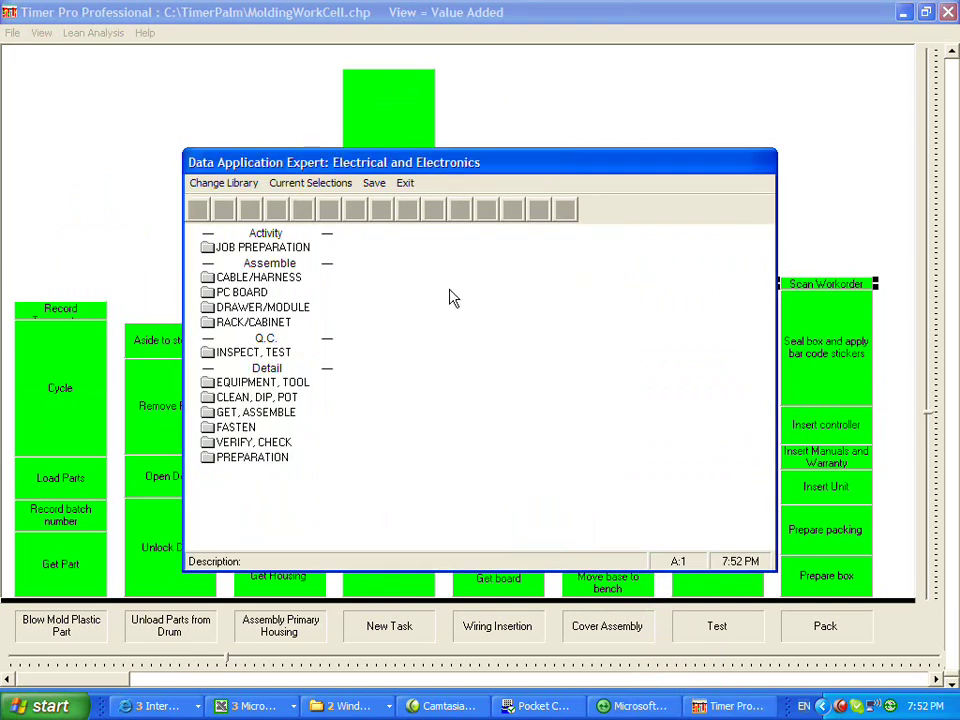
Select the Form Lead element HAND 1ST LEAD under PC BOARD, Thru Hole COMPONENT PREP, CONNECTOR, with frequency 1
{"action": "left_click", "coordinate": [240, 292]}
{"action": "left_click", "coordinate": [385, 278]}
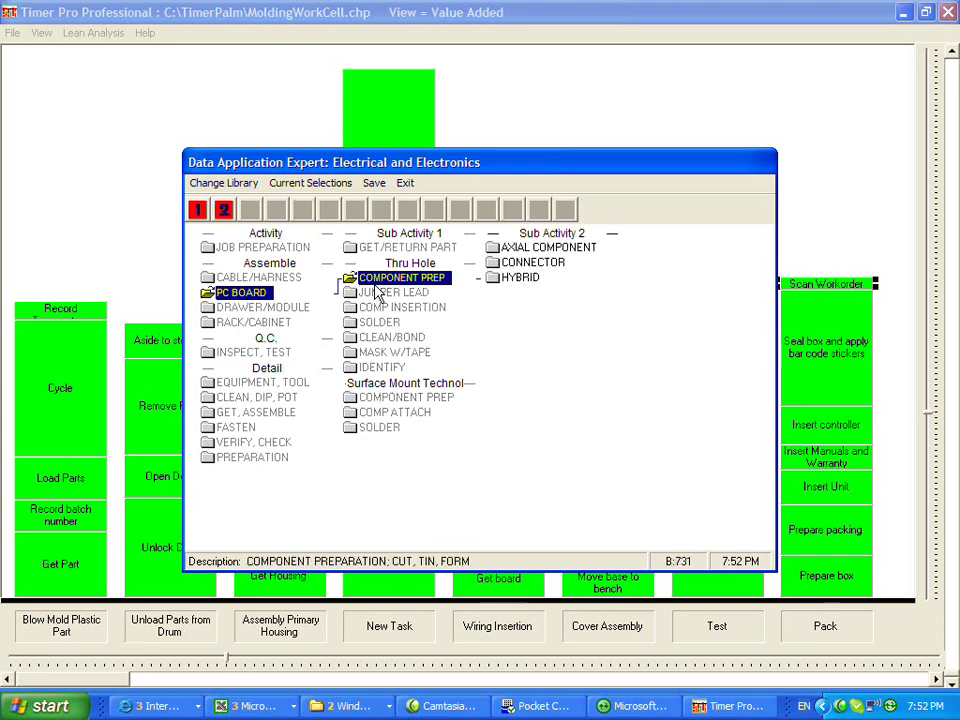
{"action": "left_click", "coordinate": [530, 262]}
{"action": "left_click", "coordinate": [690, 277]}
{"action": "left_click", "coordinate": [686, 308]}
{"action": "double_click", "coordinate": [685, 312]}
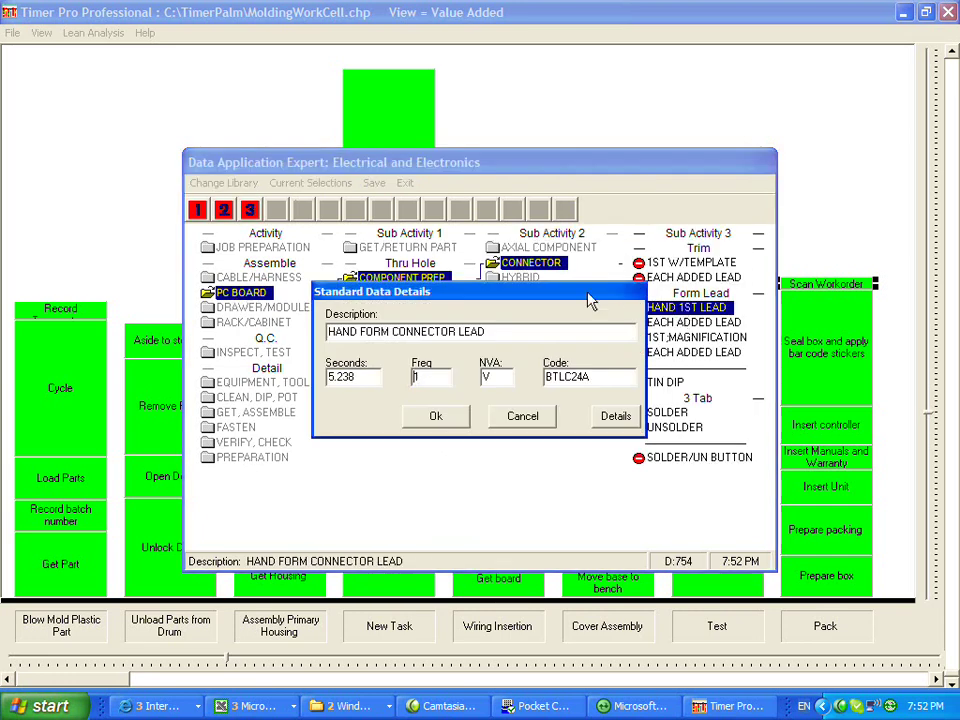
{"action": "left_click", "coordinate": [435, 413]}
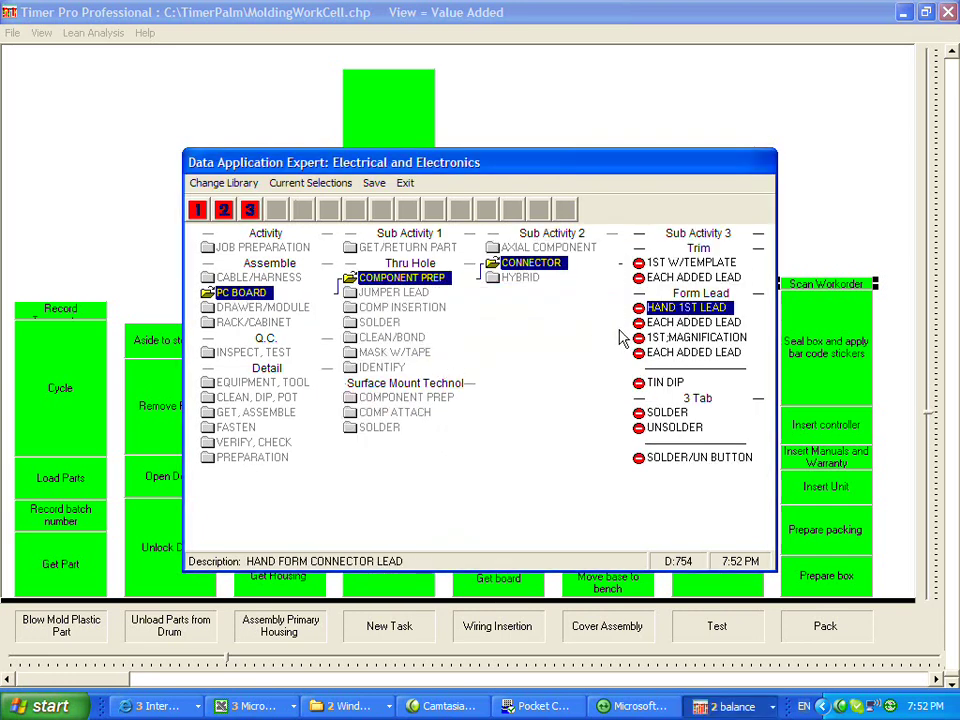
Add the HAND FORM ADDITIONAL CONNECTOR LEAD element and save both connector lead selections into the Cover Assembly column
{"action": "double_click", "coordinate": [665, 322]}
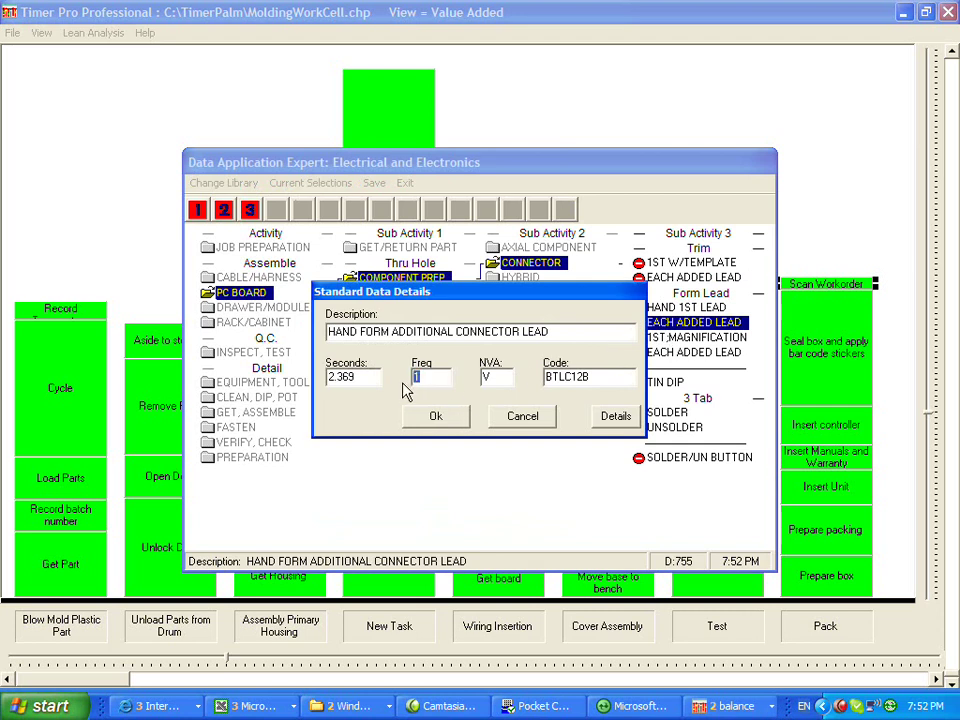
{"action": "left_click", "coordinate": [435, 416]}
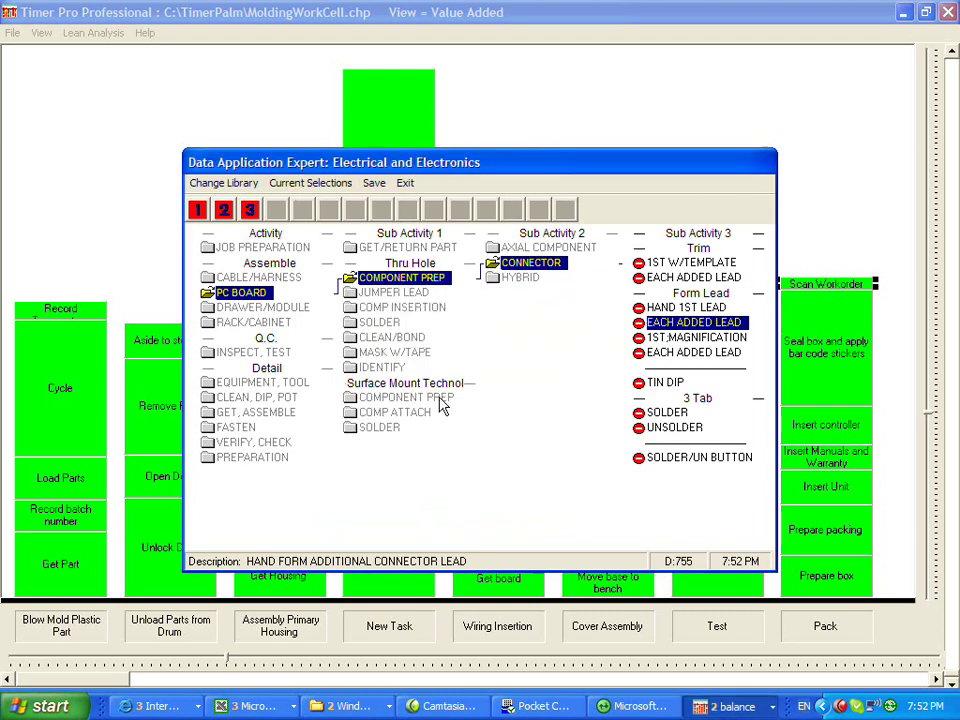
{"action": "left_click", "coordinate": [374, 184]}
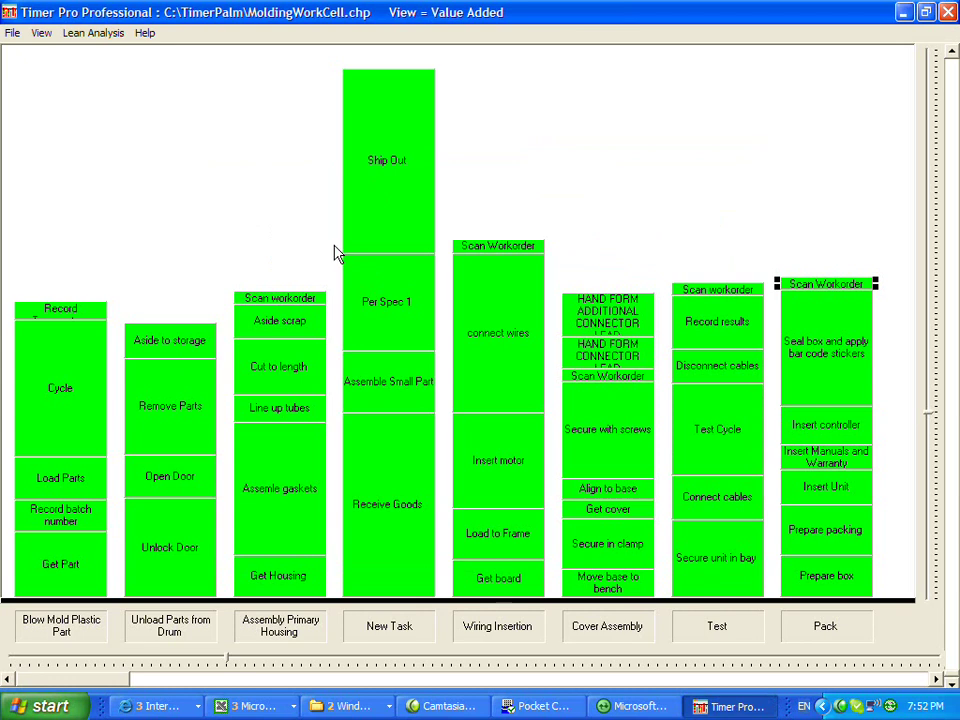